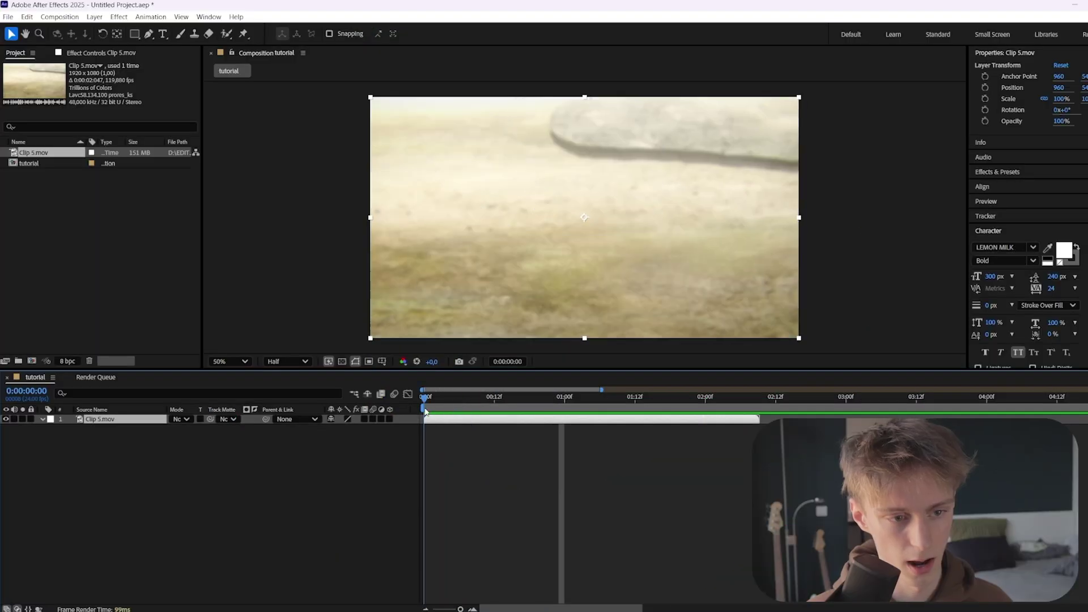
Move to frame 0:00:00:21 and activate the Brush tool with the Paint and Brushes settings shown
drag(425, 398, 580, 402)
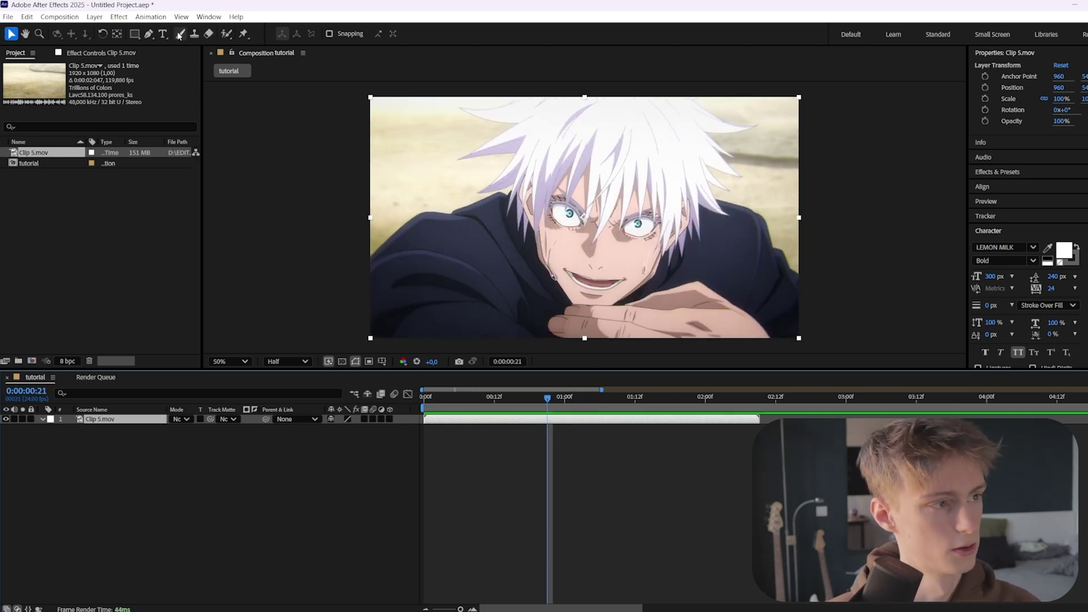
click(180, 35)
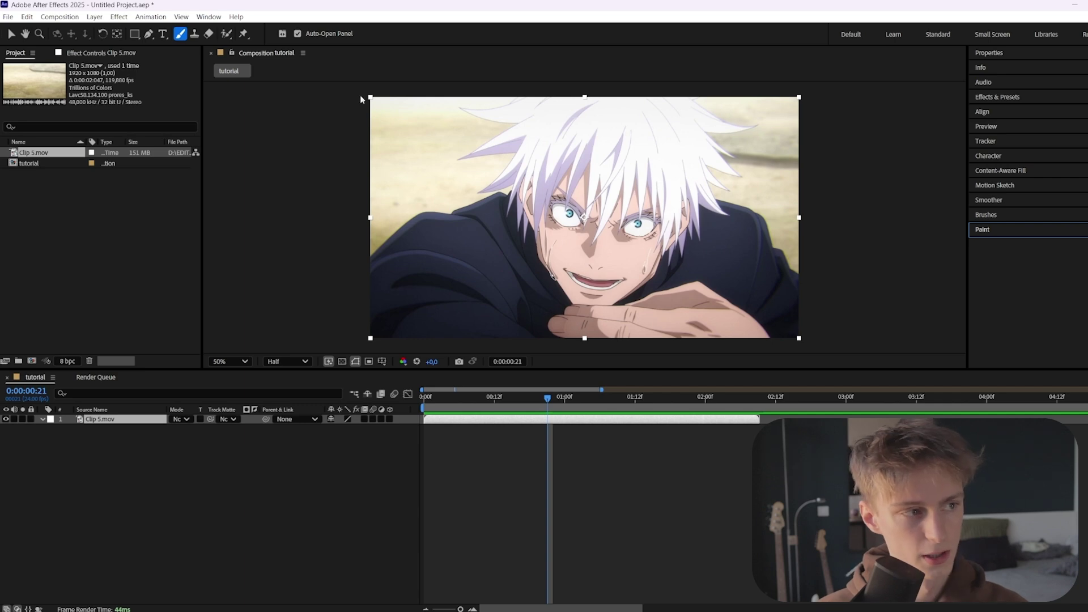
click(208, 16)
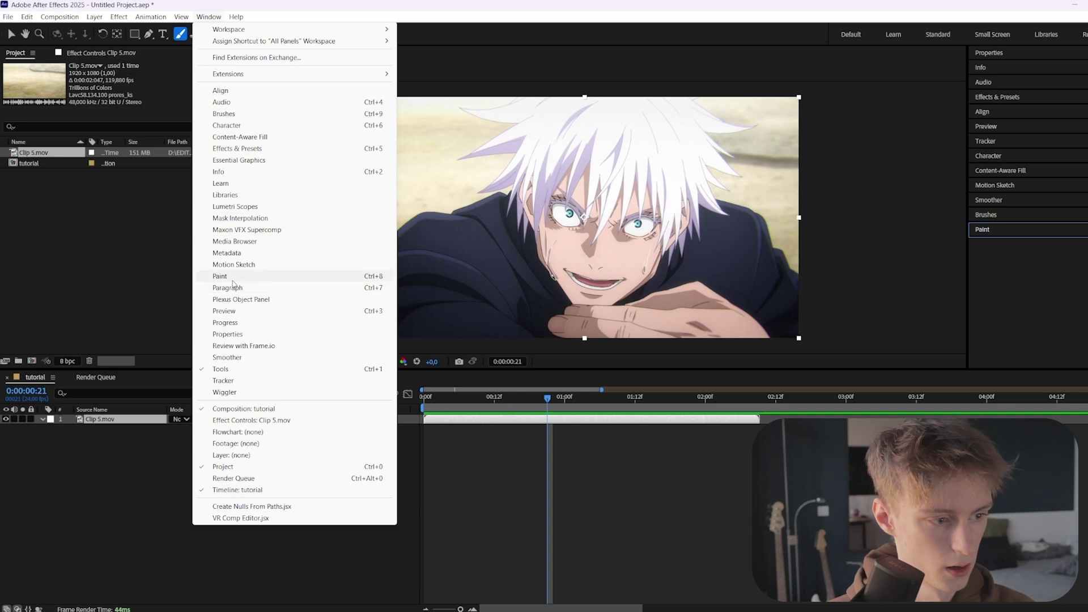
click(993, 233)
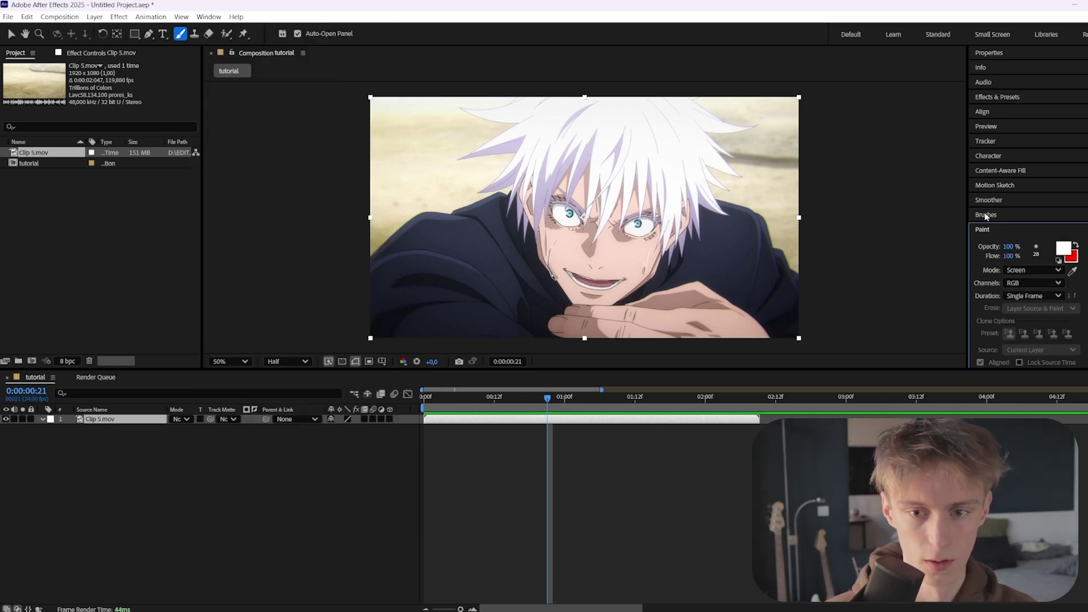
click(989, 216)
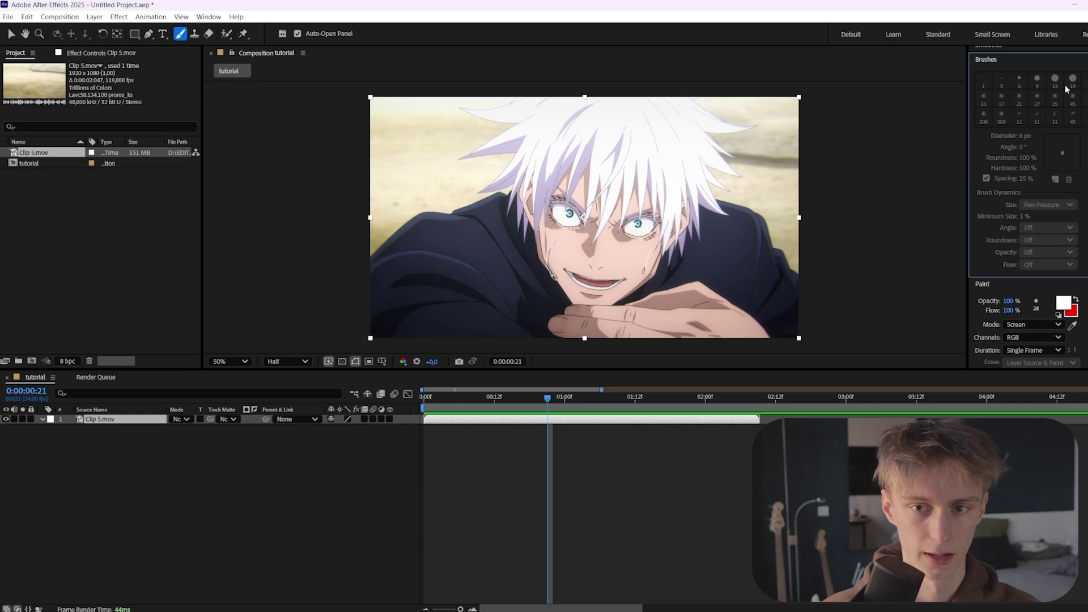
Open the Clip 5.mov layer in its own layer view with the Brush tool active
double_click(579, 424)
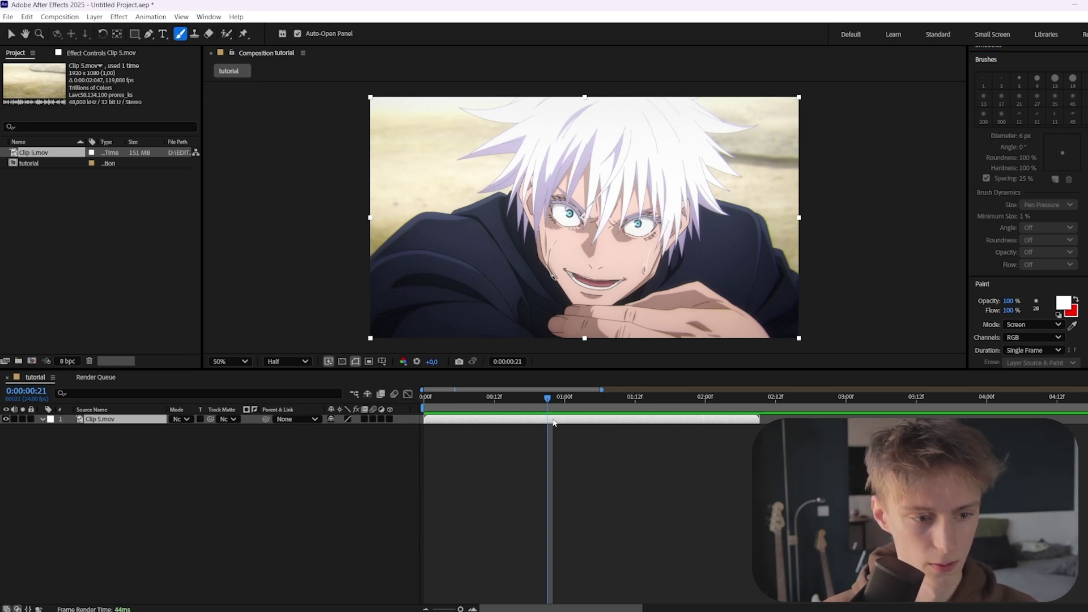
double_click(593, 213)
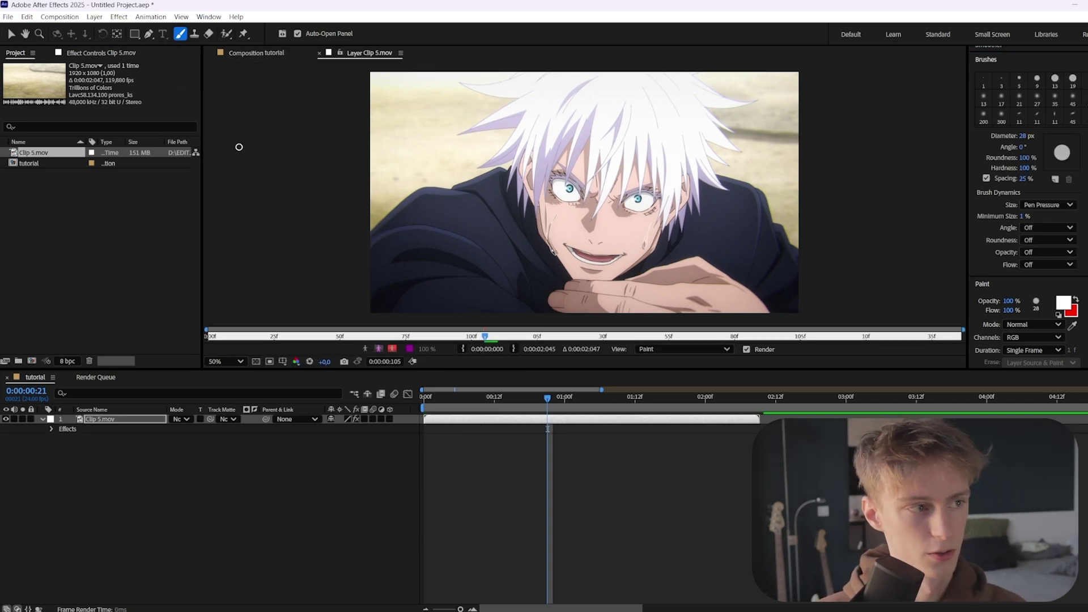
click(194, 34)
click(181, 35)
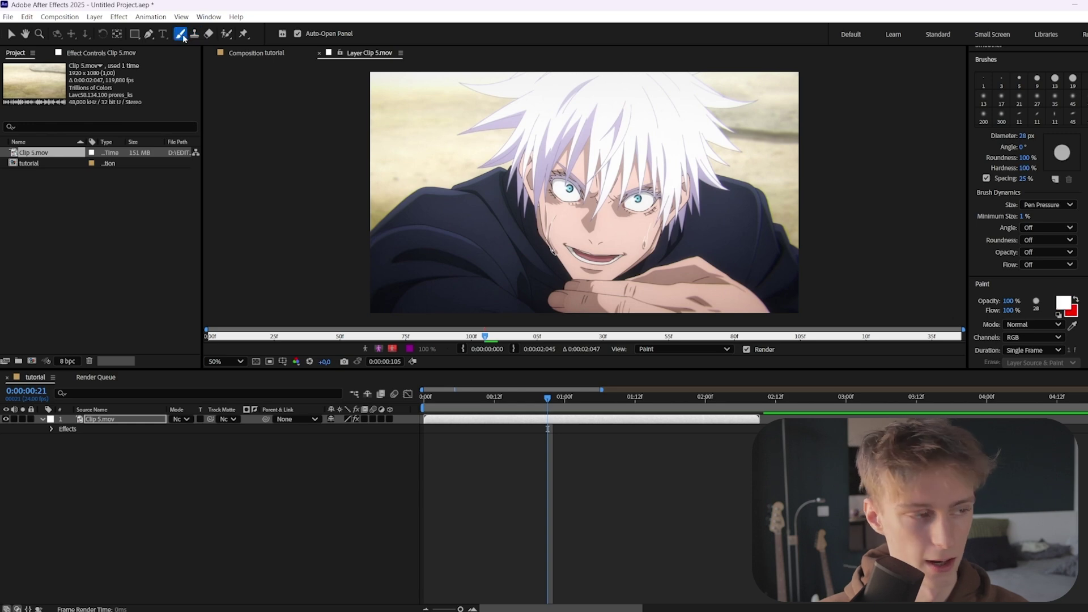
Set the brush diameter to 5 px for painting on the character's face
scroll(1005, 200, up, 3)
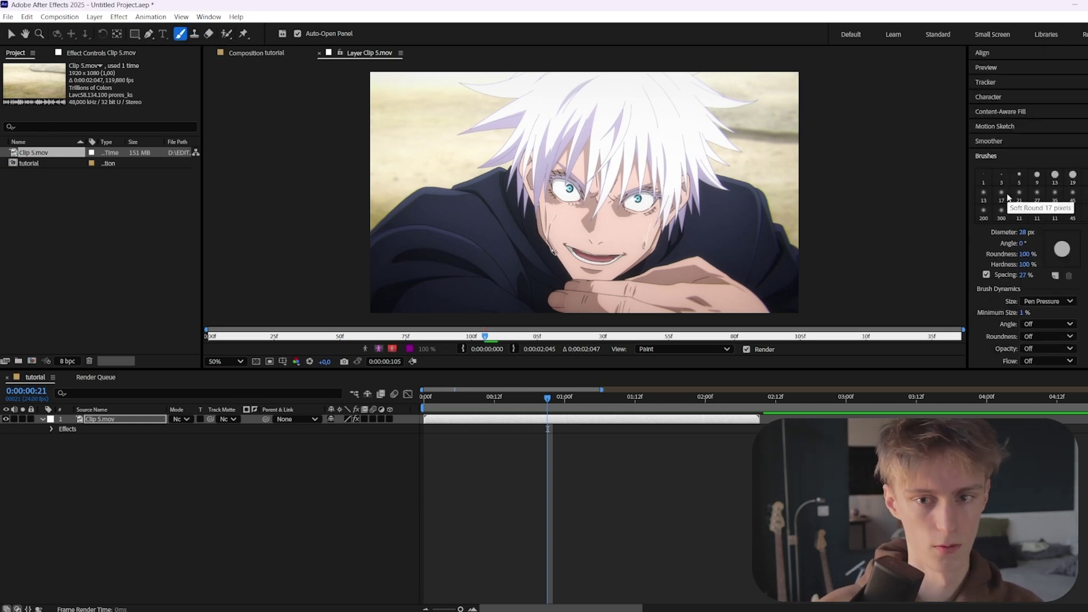
drag(595, 208, 566, 184)
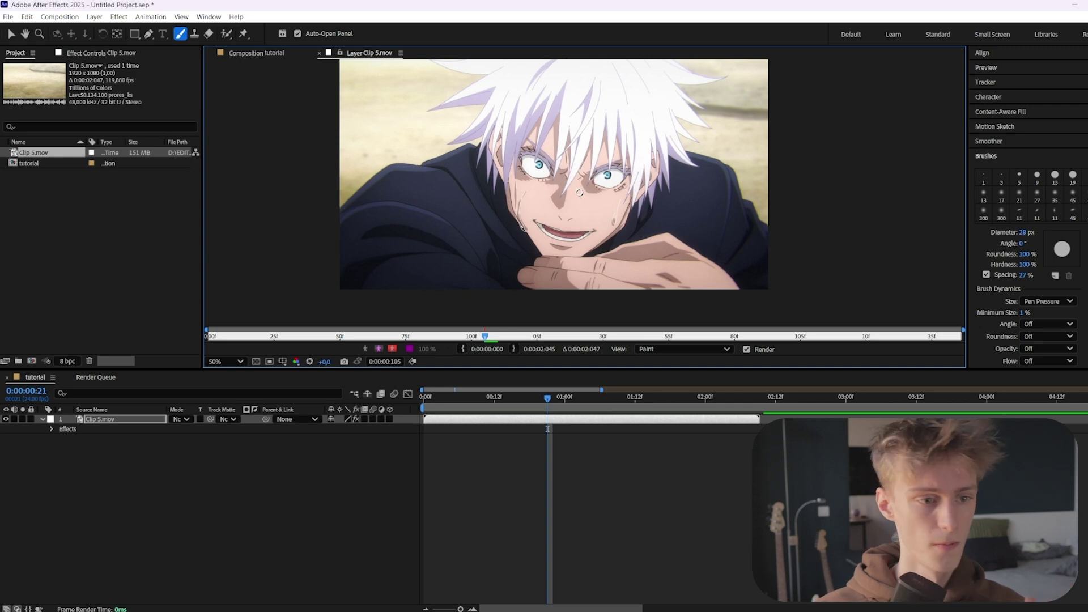
scroll(569, 204, up, 1)
key(space)
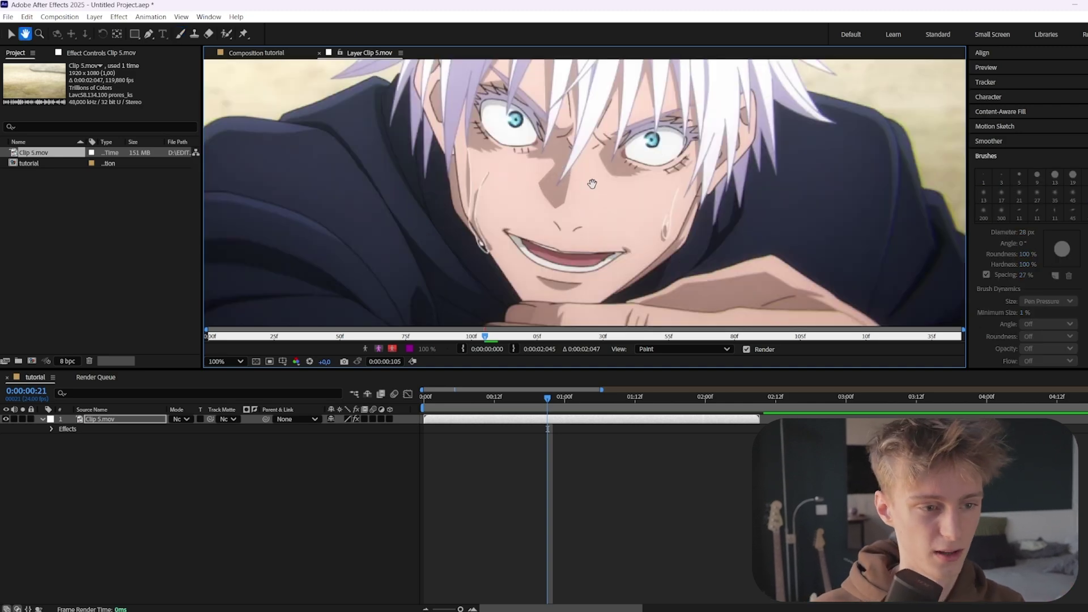
drag(592, 183, 598, 171)
key(ctrl+b)
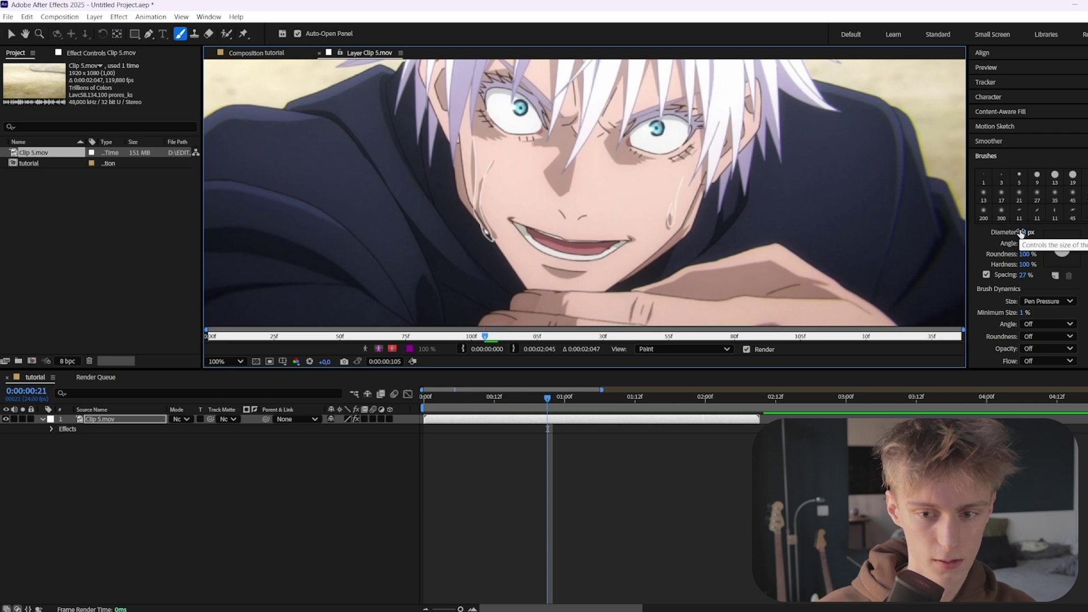
drag(1020, 232, 1007, 231)
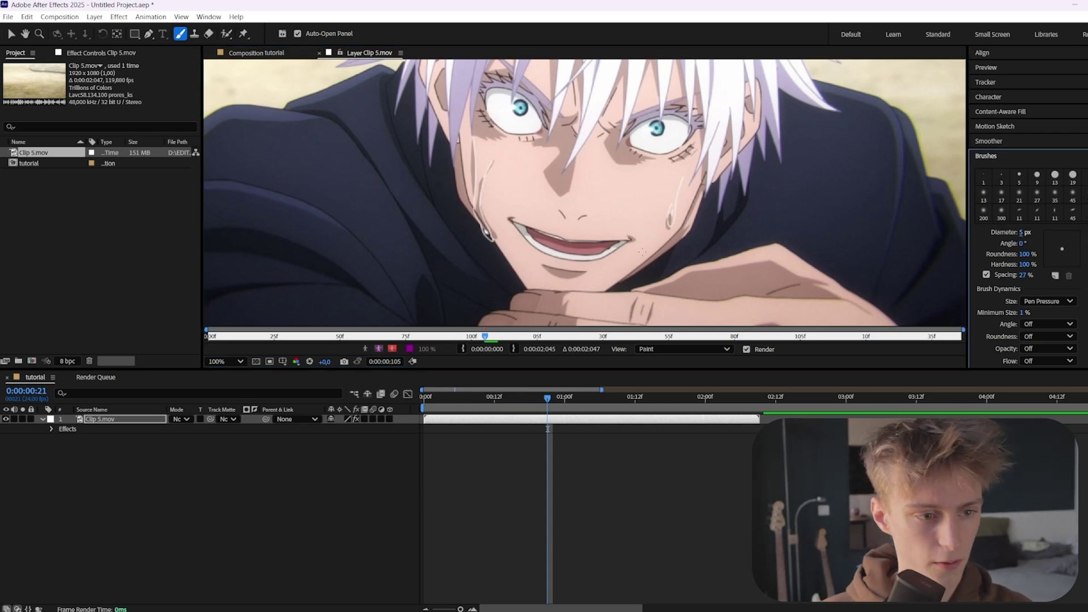
Paint a white skull outline along the jaw and jagged teeth around the mouth of the character
drag(532, 294, 560, 306)
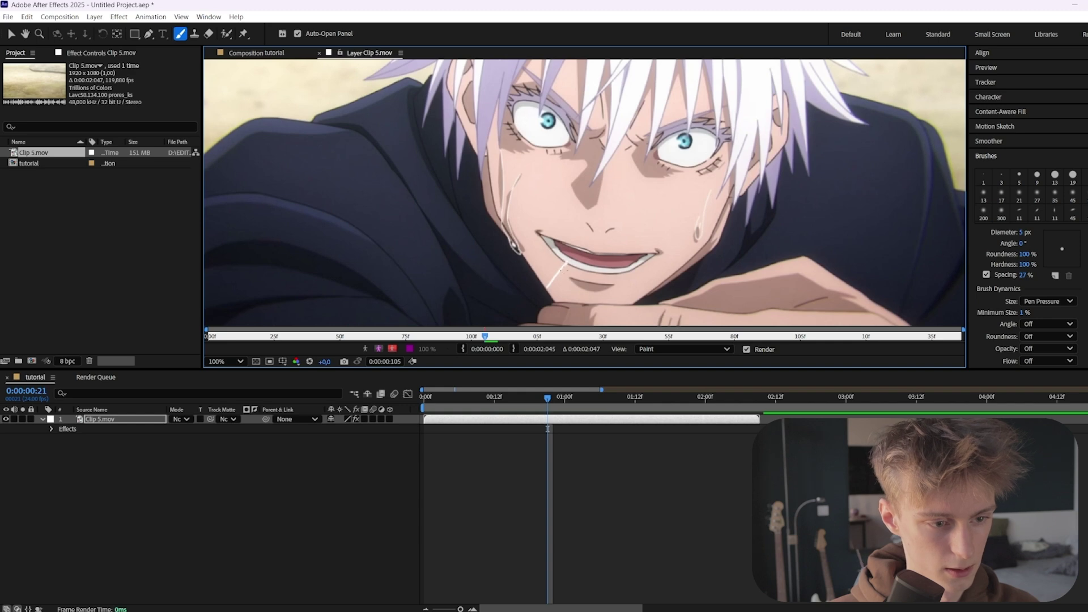
scroll(577, 270, up, 4)
mouse_move(699, 260)
mouse_down()
mouse_move(729, 252)
mouse_move(719, 199)
mouse_move(726, 228)
mouse_up()
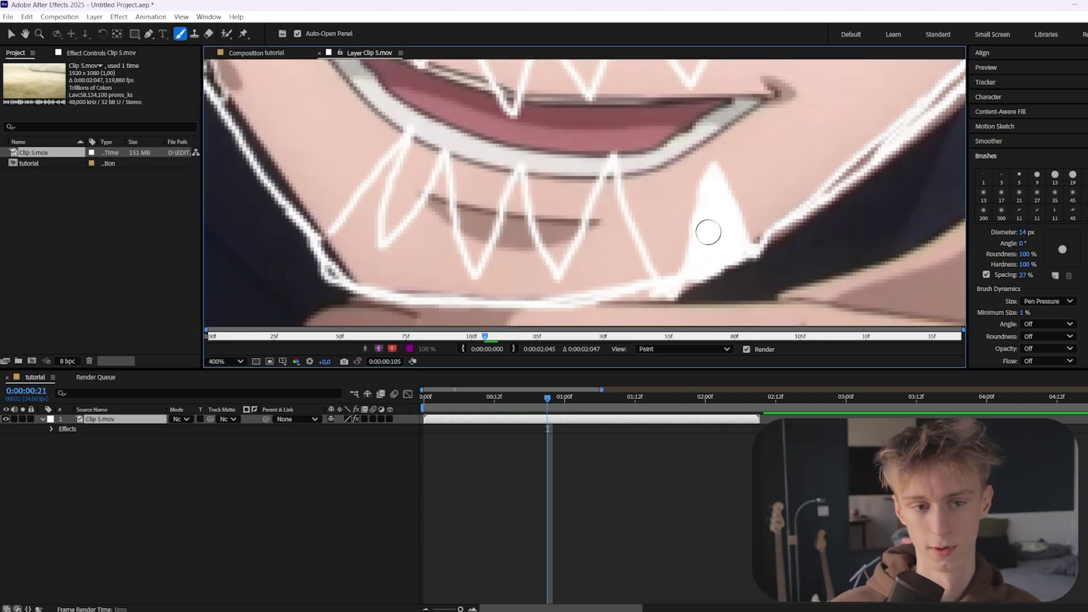
Fill the skull solid white with a larger brush, leaving the eye sockets, nose and mouth gaps unpainted
scroll(709, 232, down, 1)
drag(657, 171, 657, 204)
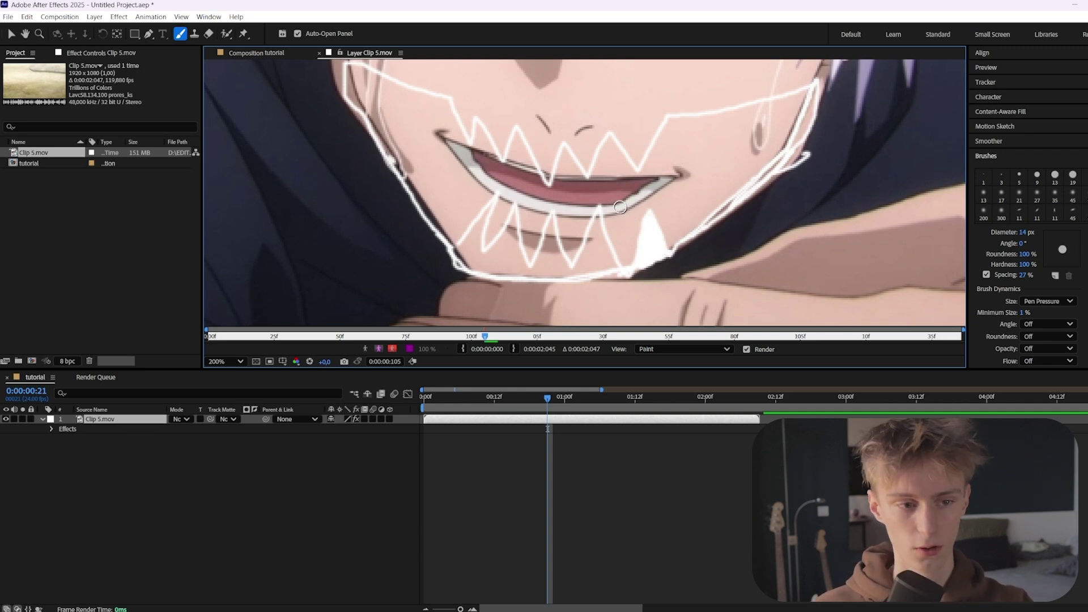
scroll(567, 155, down, 2)
mouse_move(572, 149)
mouse_down()
mouse_move(584, 170)
mouse_move(572, 198)
mouse_up()
key(h)
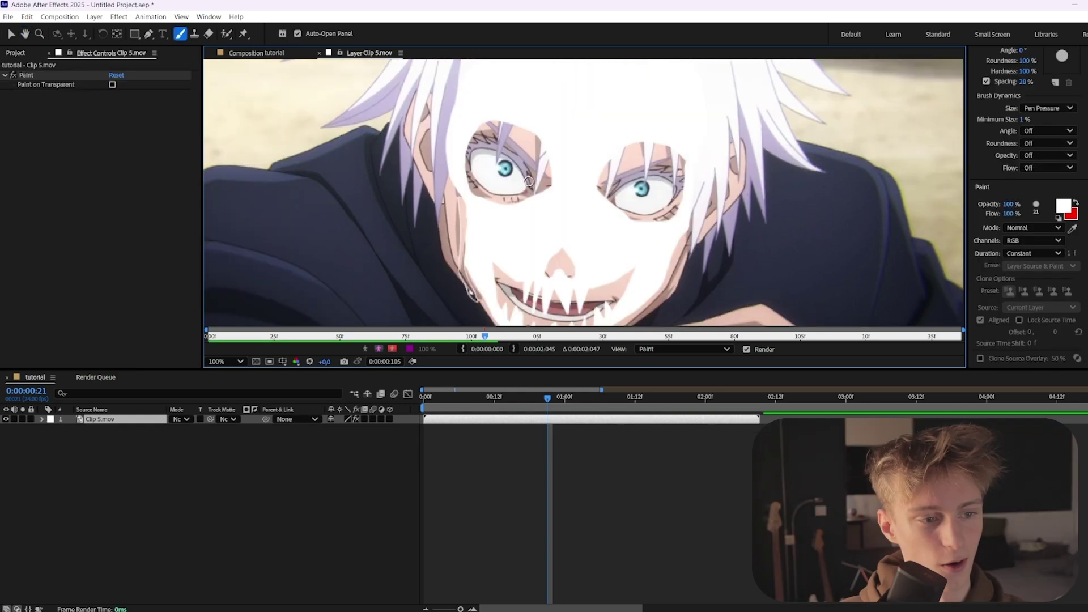
Choose Constant as the paint stroke duration
drag(558, 151, 556, 129)
drag(557, 223, 529, 142)
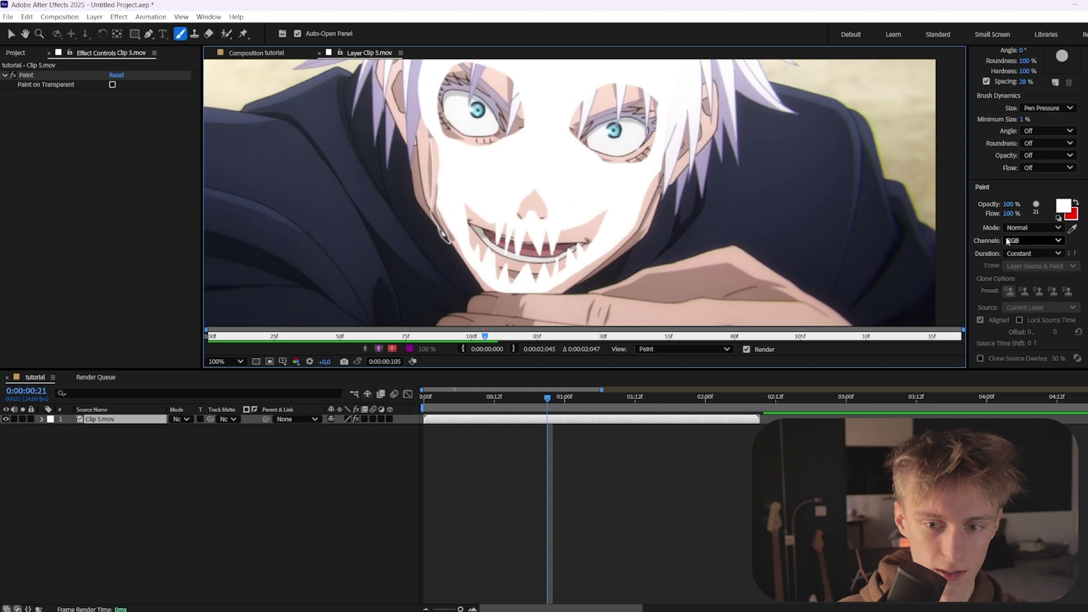
click(1035, 253)
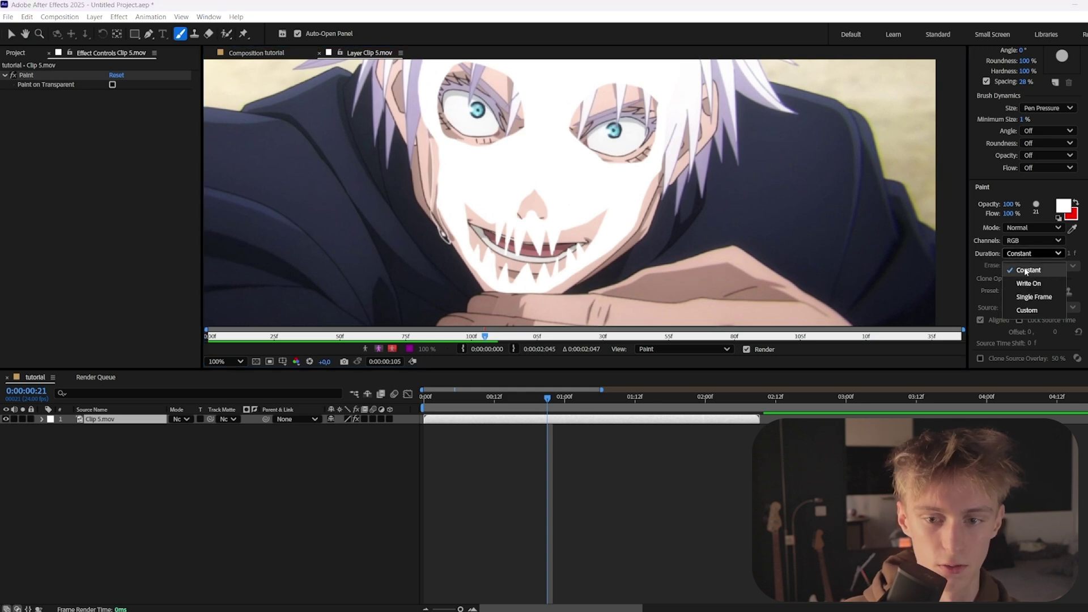
click(1025, 271)
Check the painted skull on frames 22 and 23, then return to frame 21
drag(582, 159, 615, 231)
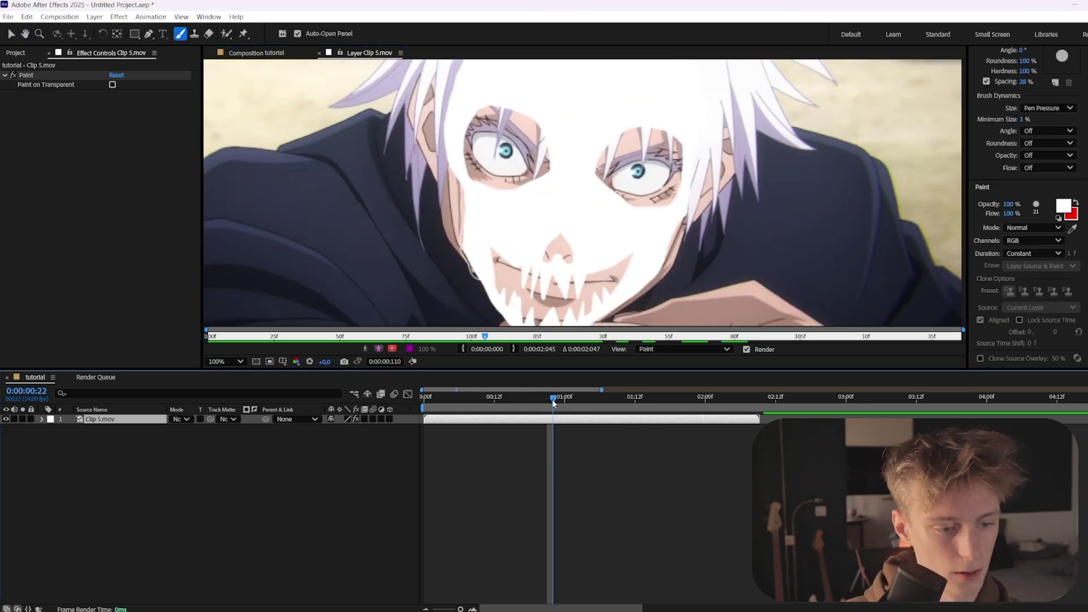
drag(553, 398, 560, 398)
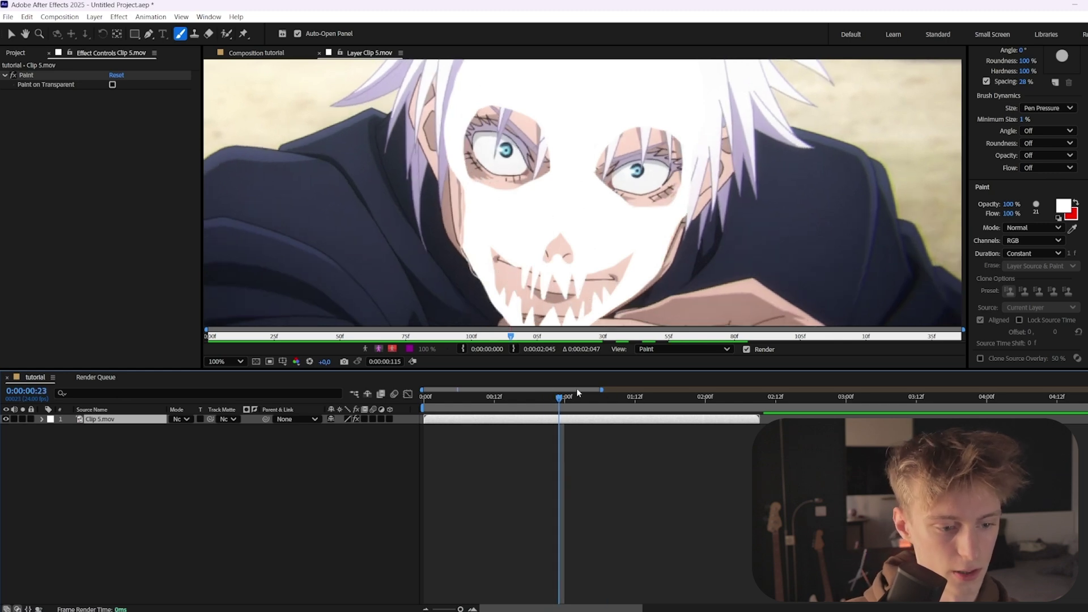
key(Page_Up)
mouse_move(551, 398)
mouse_down()
mouse_move(525, 398)
mouse_move(548, 398)
mouse_up()
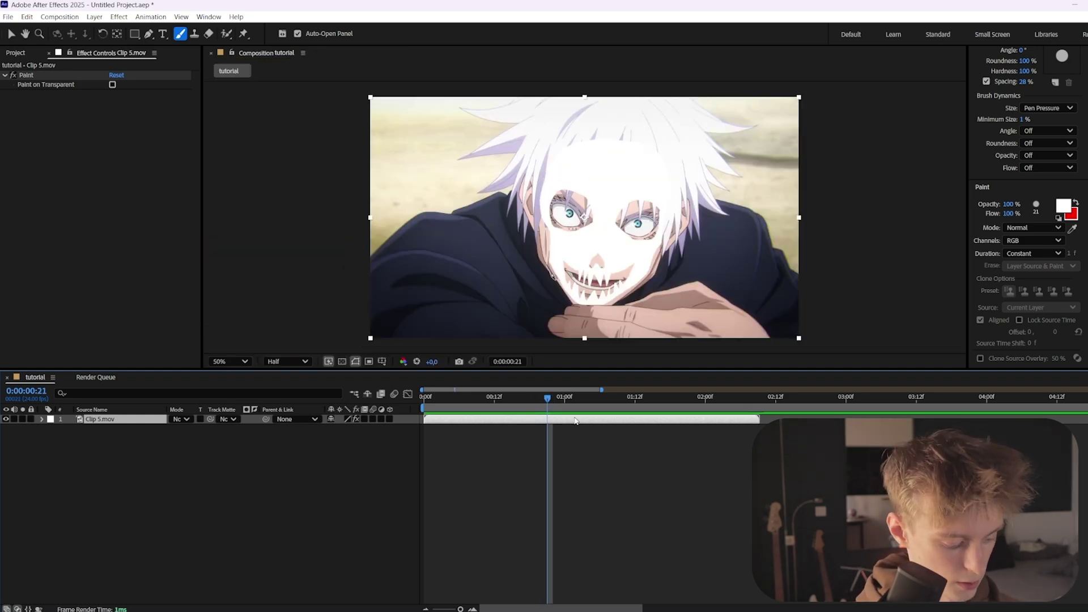
Create a black solid layer named Skull above Clip 5.mov in the tutorial composition
right_click(411, 426)
mouse_move(420, 427)
click(583, 452)
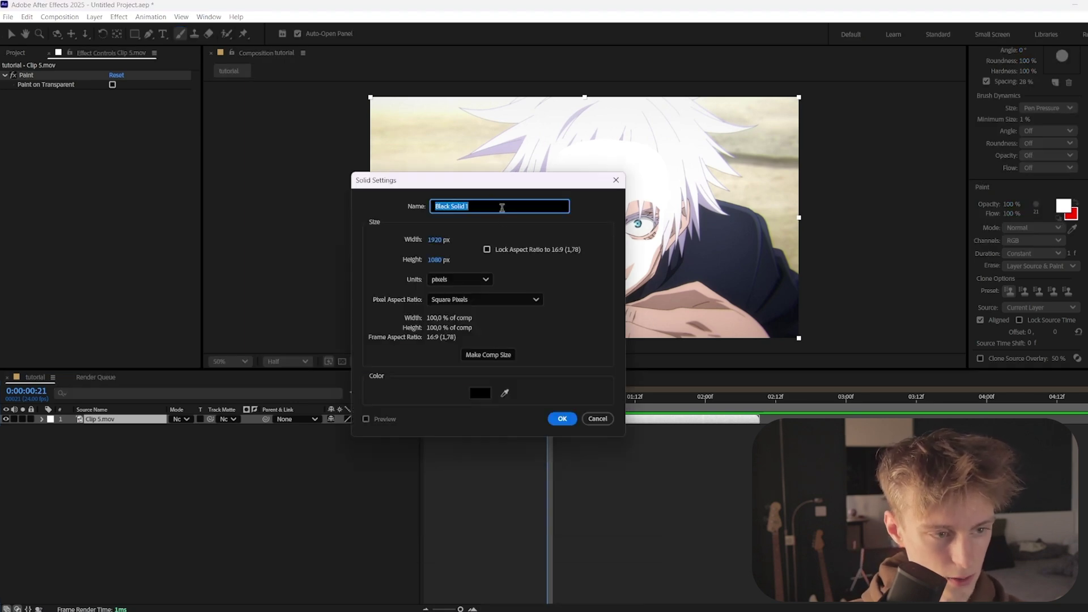
text(Skull)
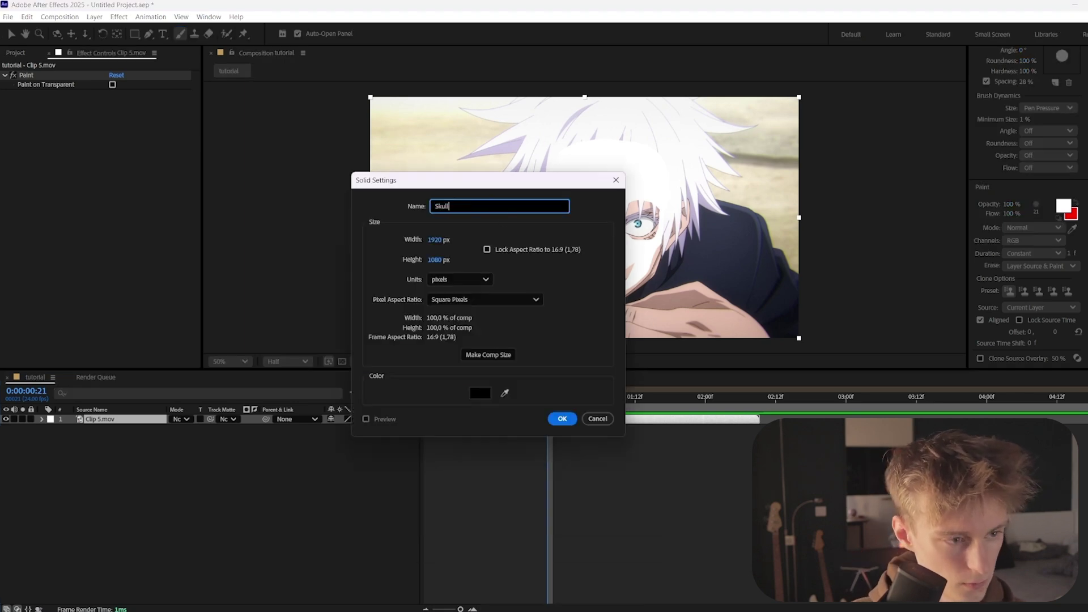
key(Return)
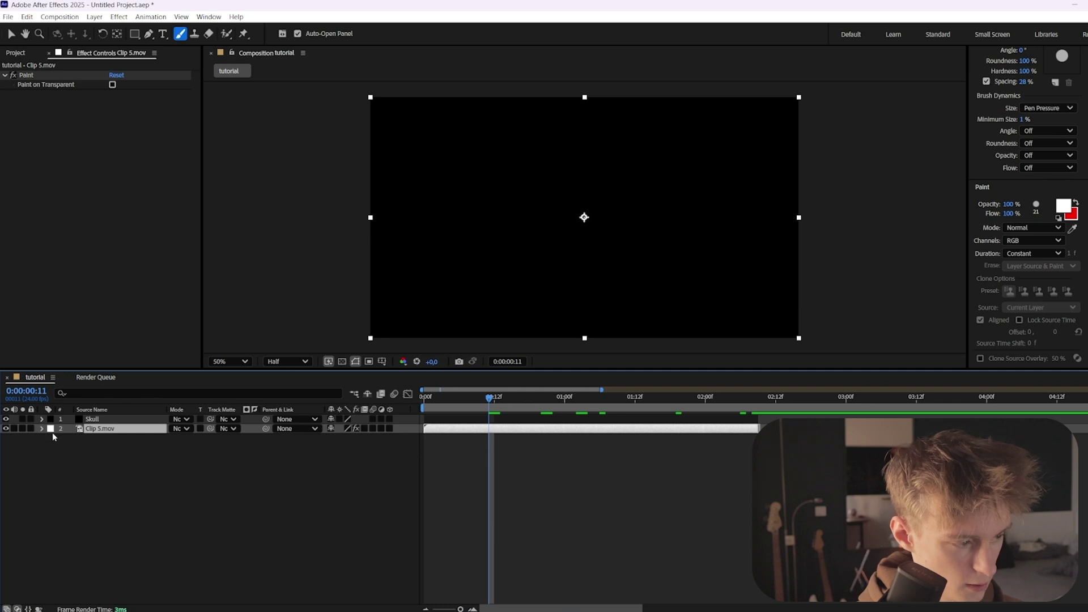
Copy the Paint effect from Clip 5.mov onto the Skull solid and go to frame 0:00:00:21
key(e)
click(59, 437)
click(79, 444)
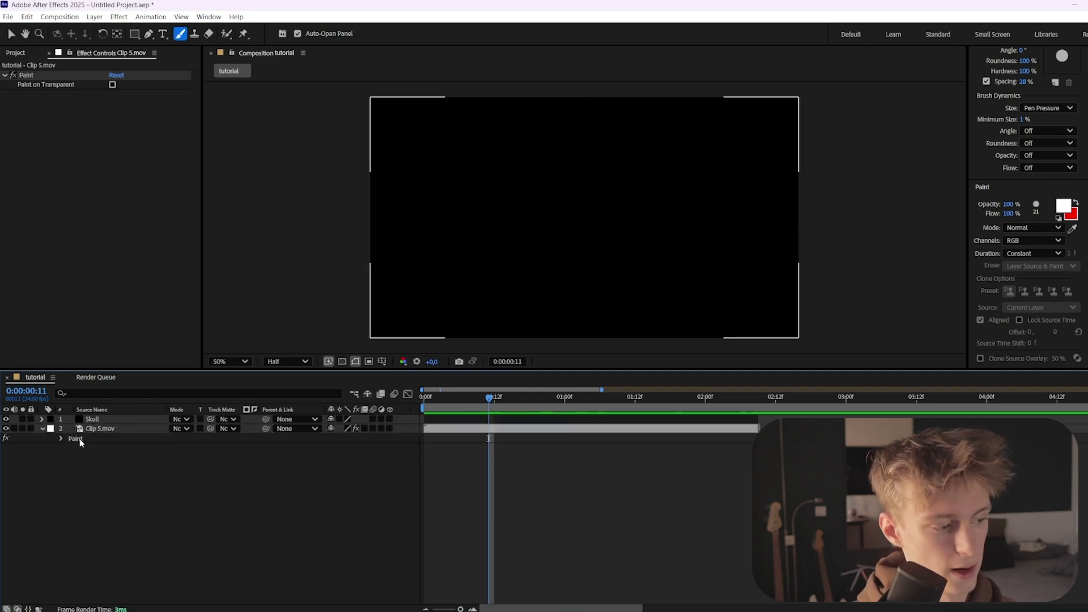
click(82, 441)
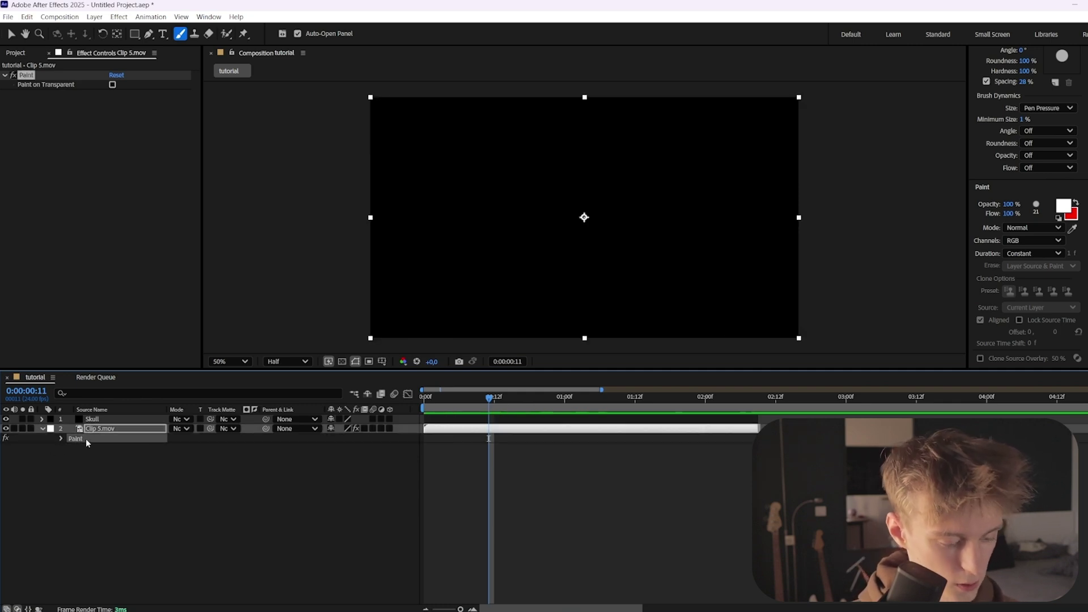
click(492, 418)
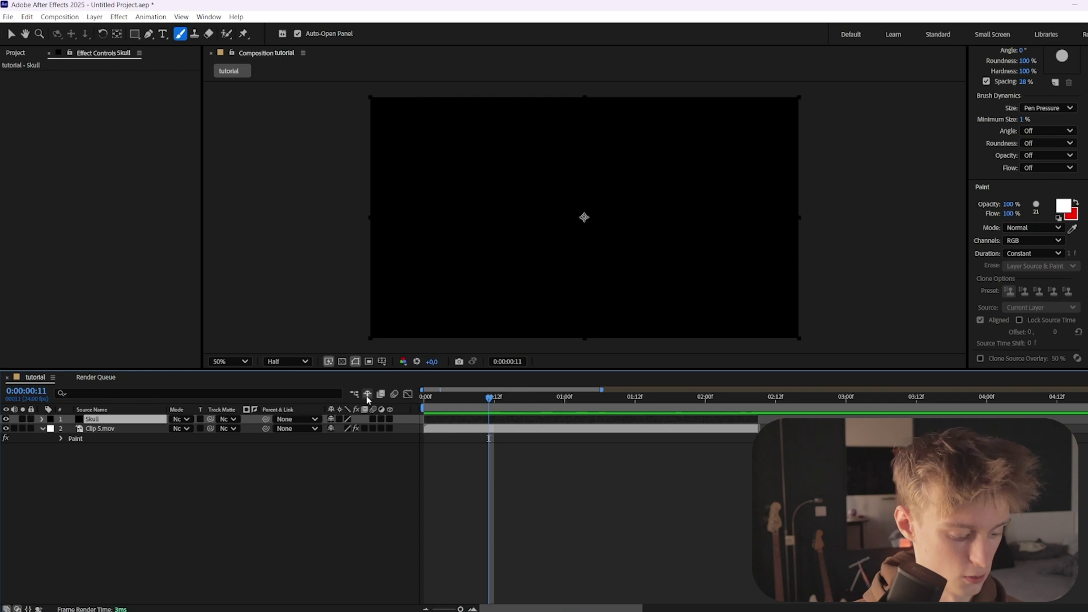
click(548, 396)
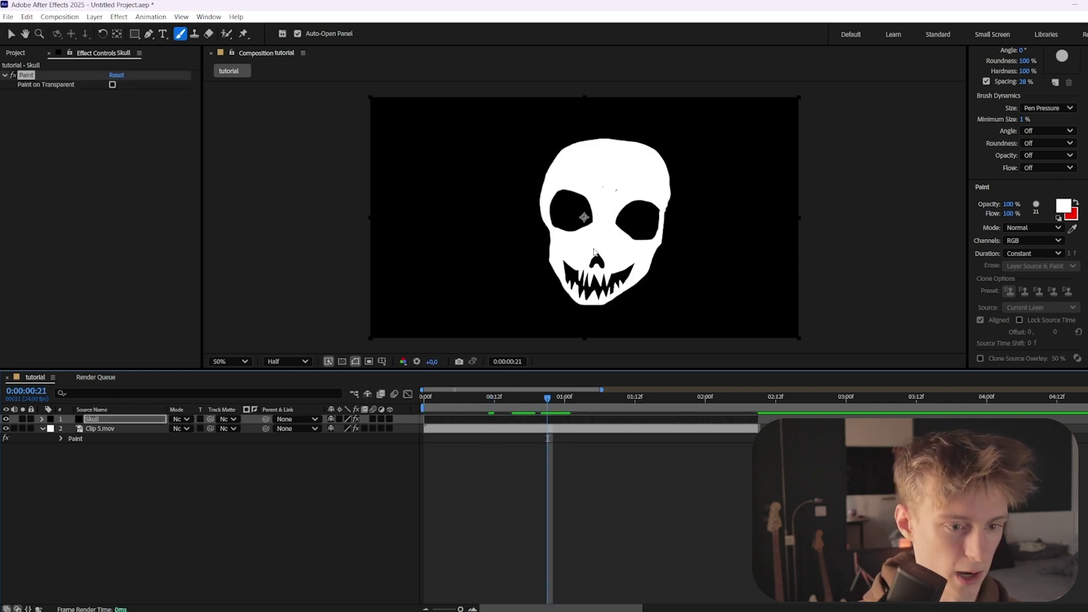
Set the Skull layer's blending mode to Screen
click(536, 420)
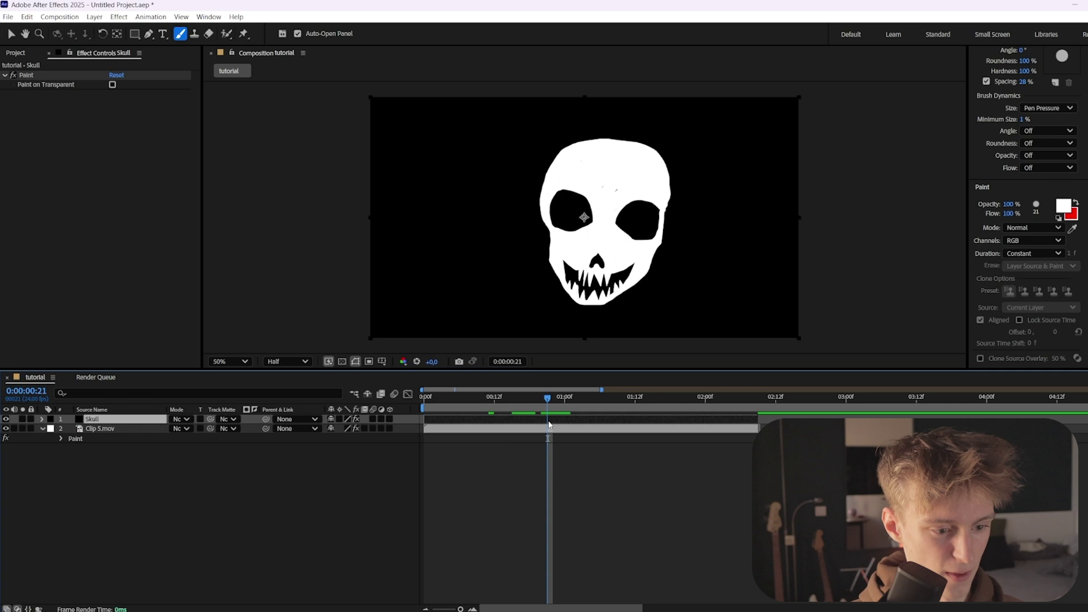
click(182, 419)
click(226, 281)
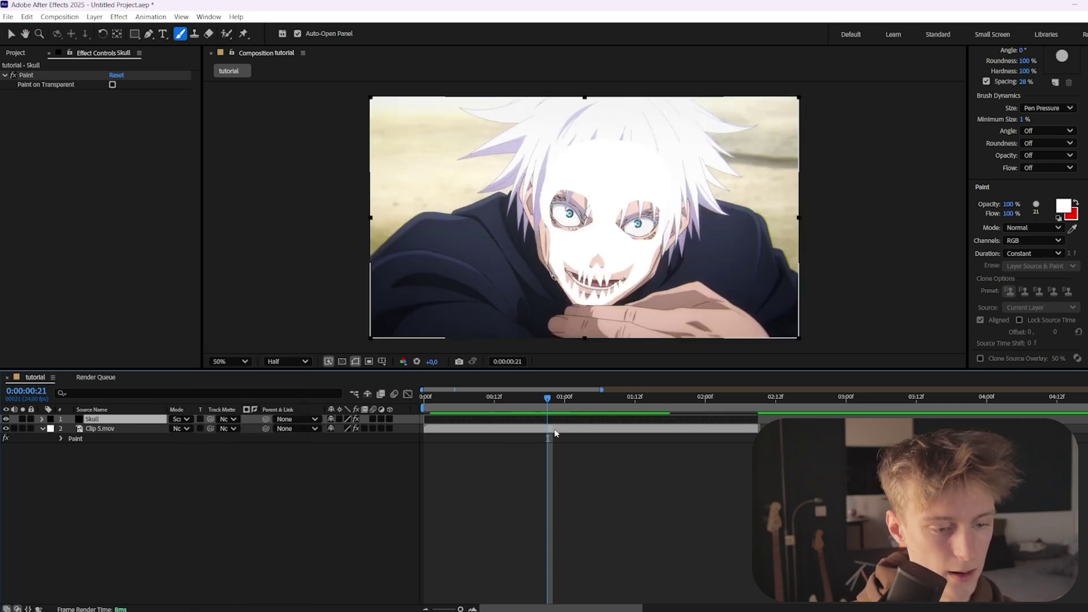
Delete the Paint effect from the Clip 5.mov layer
click(560, 428)
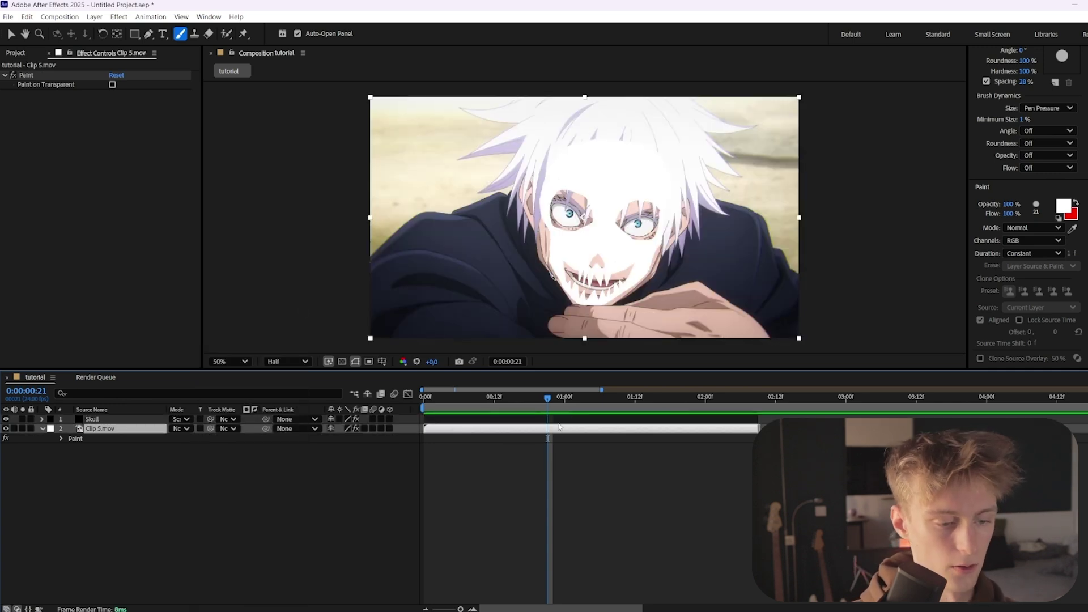
click(27, 76)
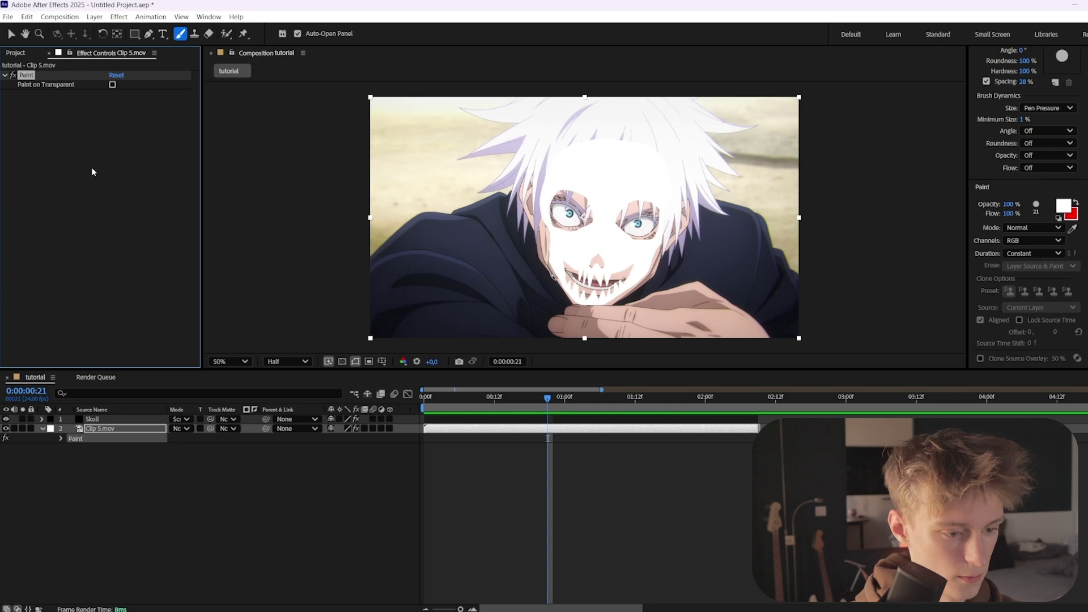
key(Delete)
Split the Skull layer at 0:00:00:21 and delete the portion before that frame
click(498, 420)
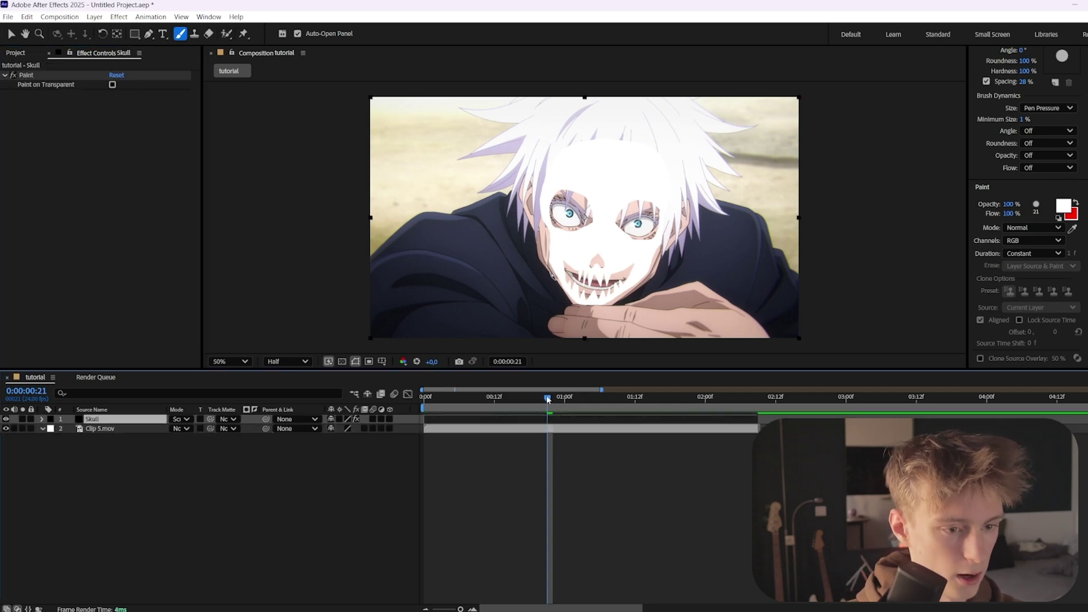
mouse_move(548, 399)
mouse_down()
mouse_move(604, 401)
mouse_move(518, 400)
mouse_move(605, 399)
mouse_move(549, 397)
mouse_up()
key(=)
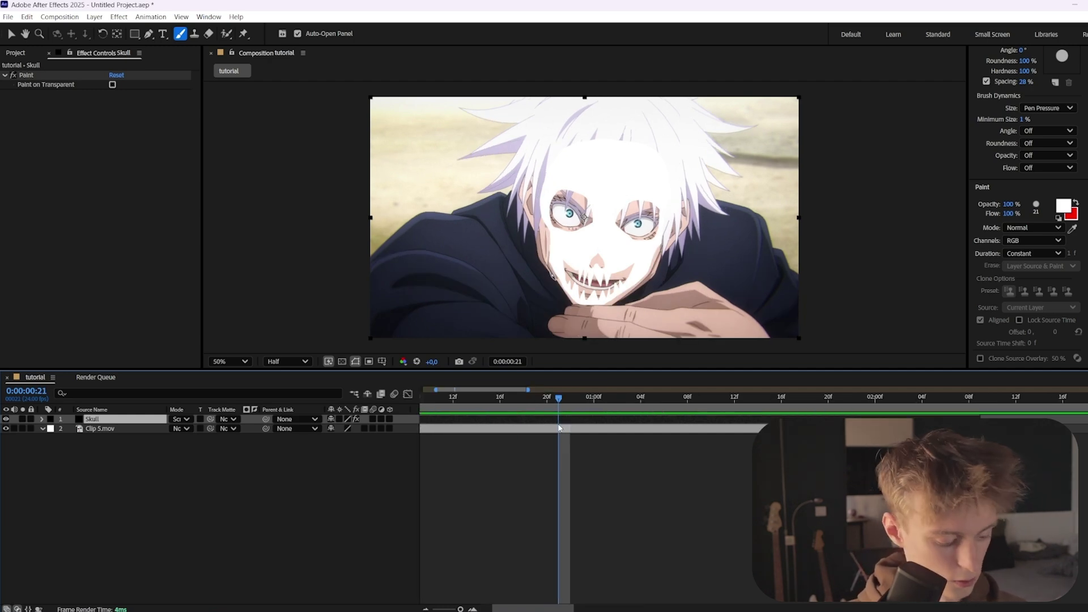
key(ctrl+d)
click(540, 428)
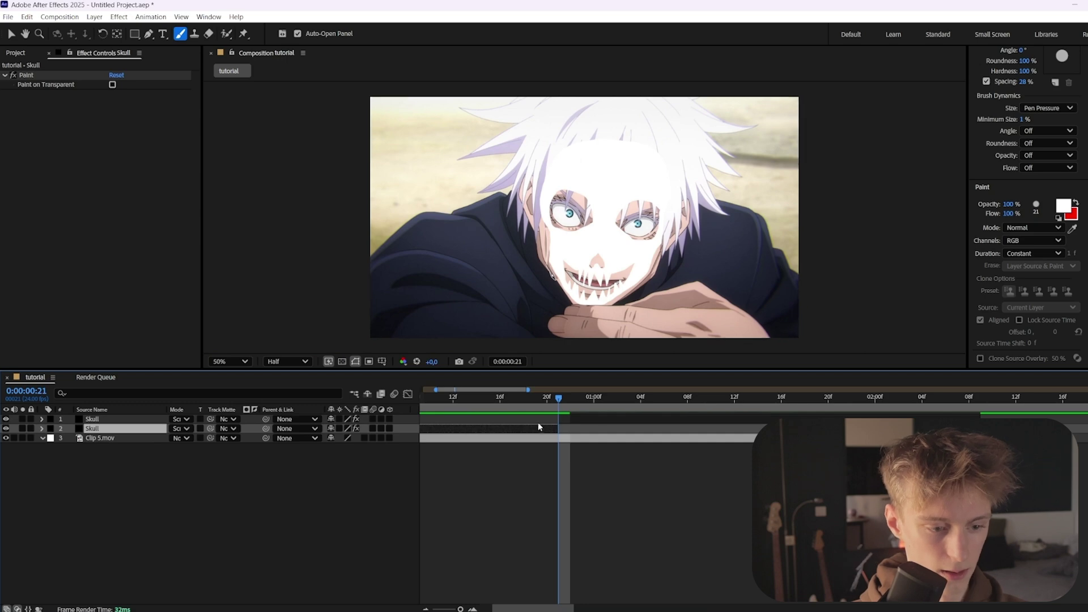
key(Delete)
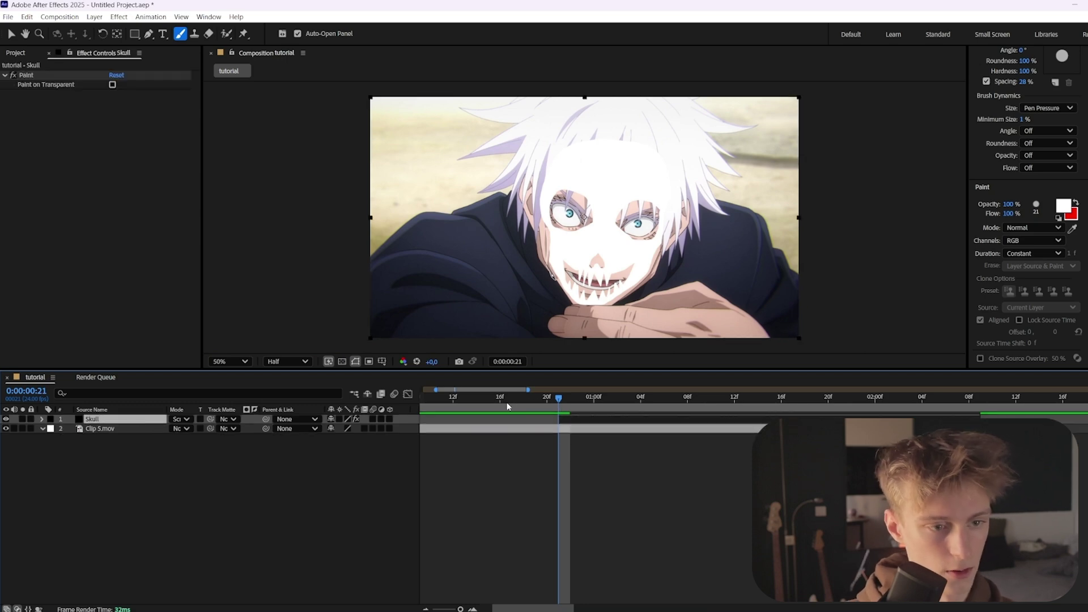
Keyframe the Skull layer's Position frame by frame from 0:00:00:21 to follow the face, reaching 951, 360 at 0:00:01:06
key(p)
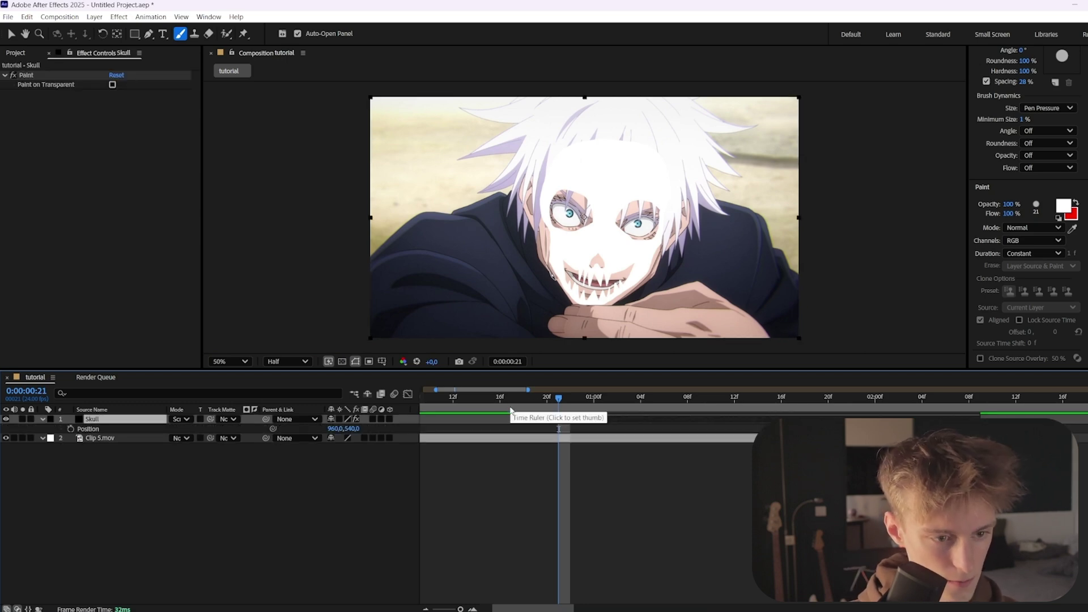
click(70, 429)
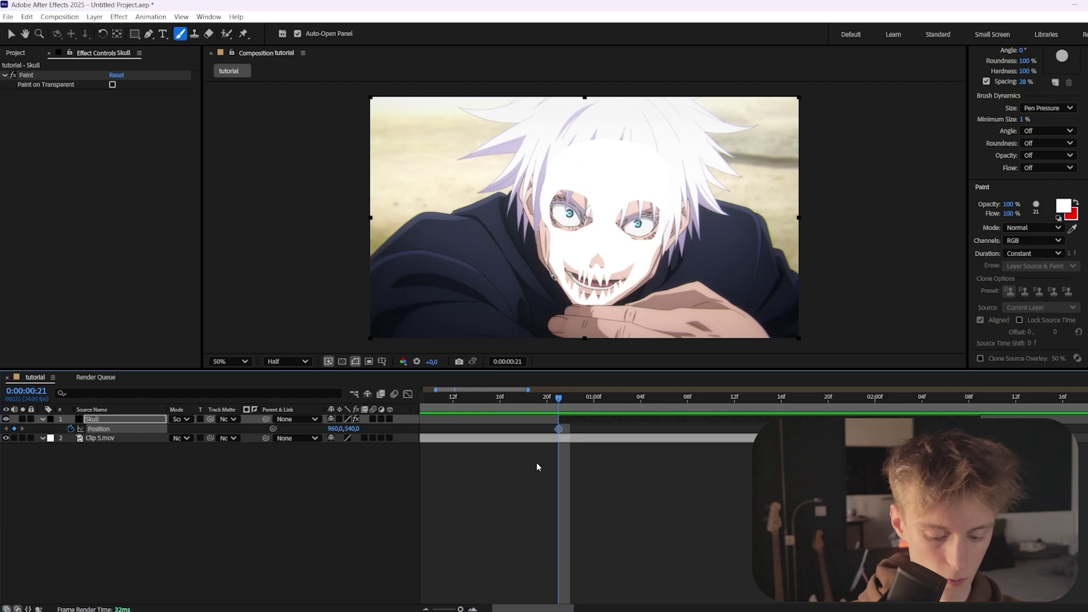
key(Page_Down)
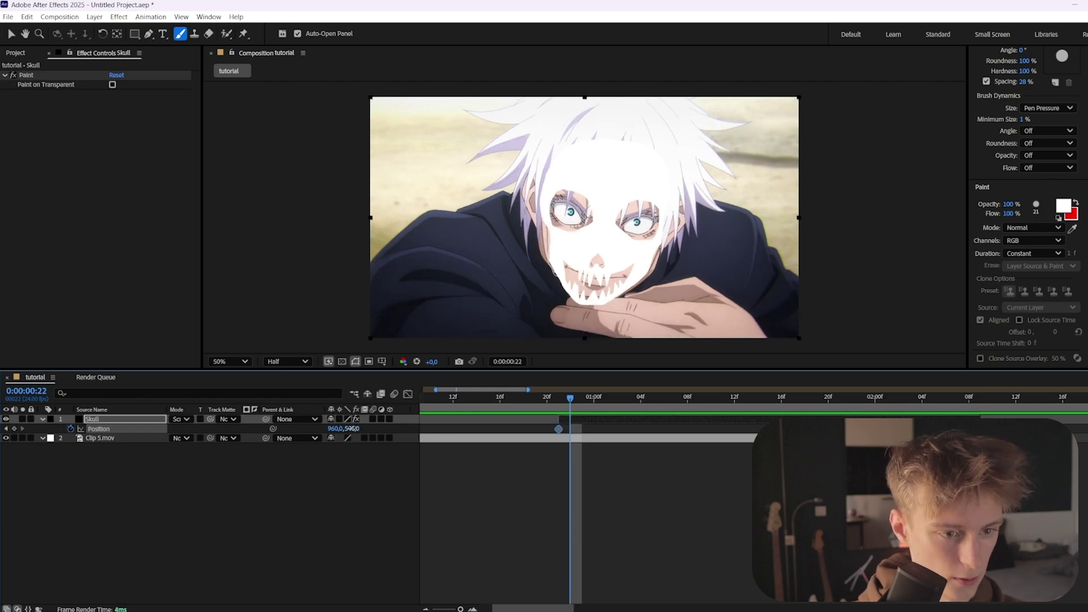
drag(347, 429, 351, 432)
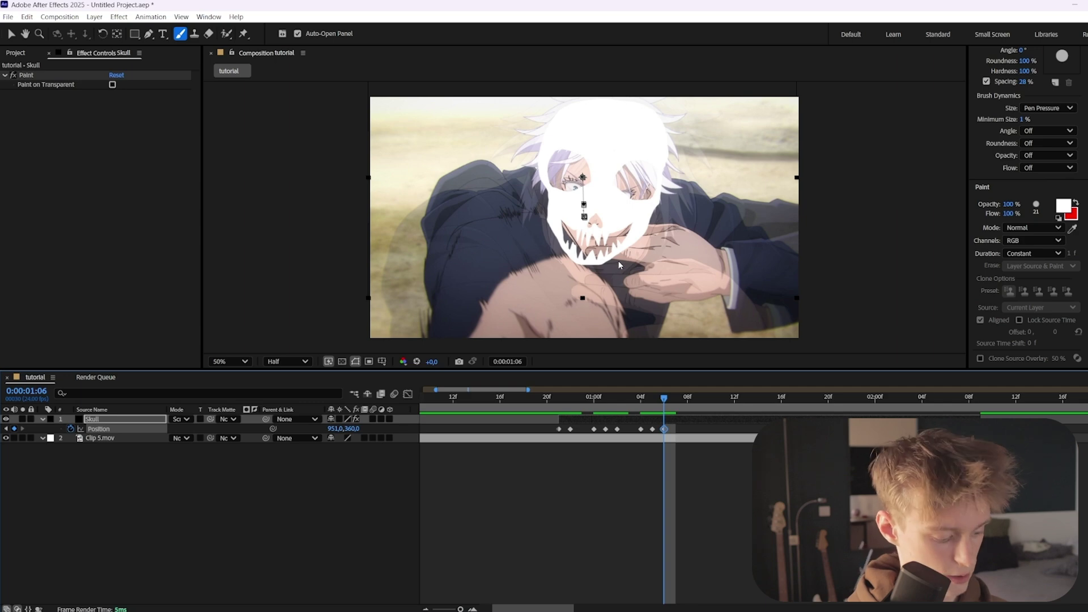
Keyframe the Skull layer's Scale from around 0:00:01:04, shrinking it with the face to 33% at 0:00:01:08
key(shift+s)
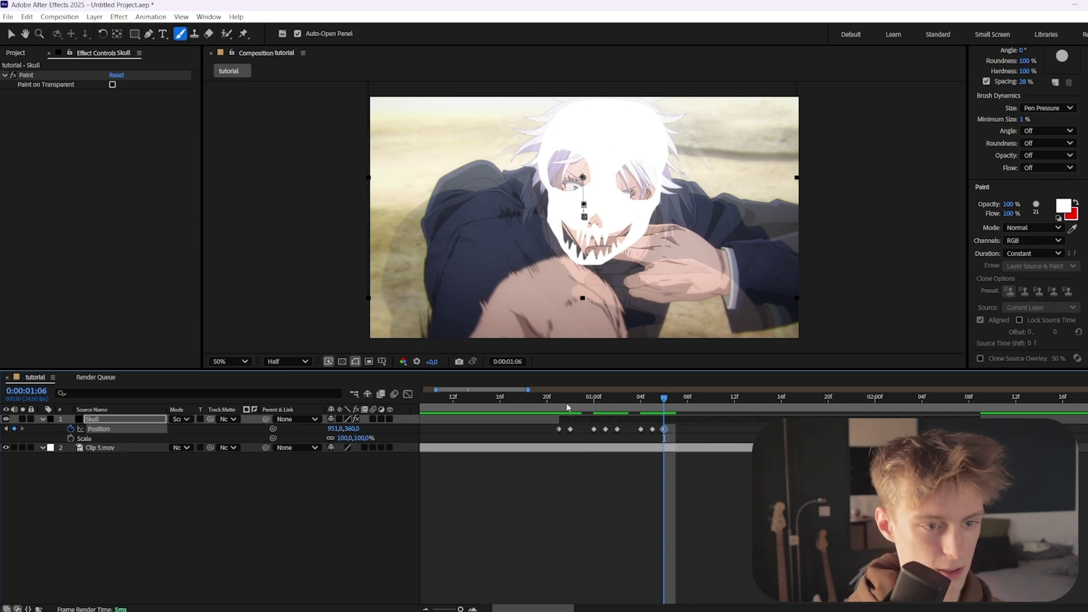
drag(664, 402, 640, 398)
click(70, 438)
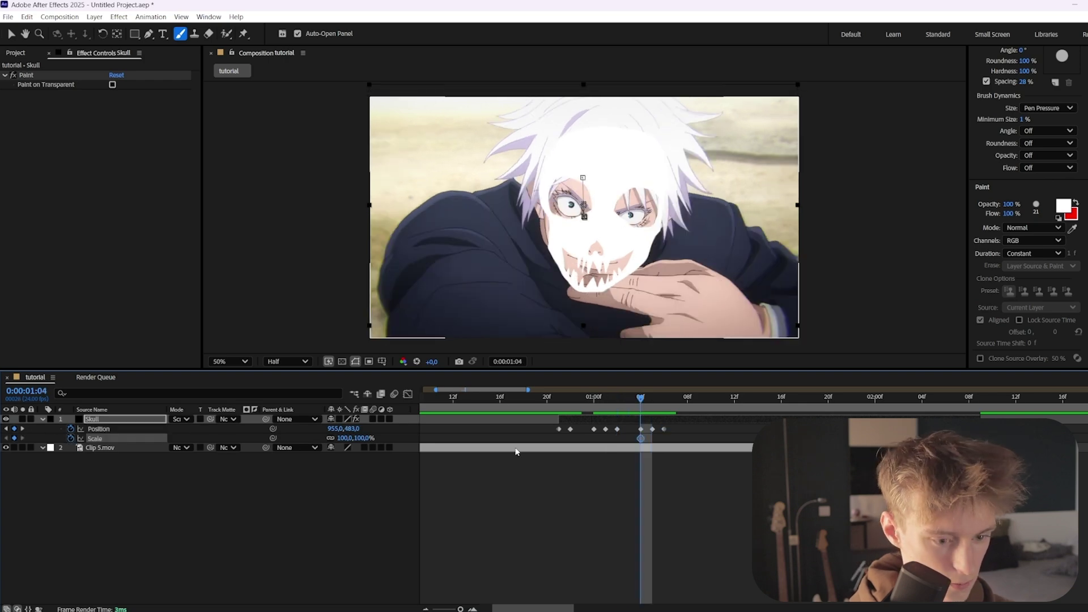
drag(347, 438, 342, 438)
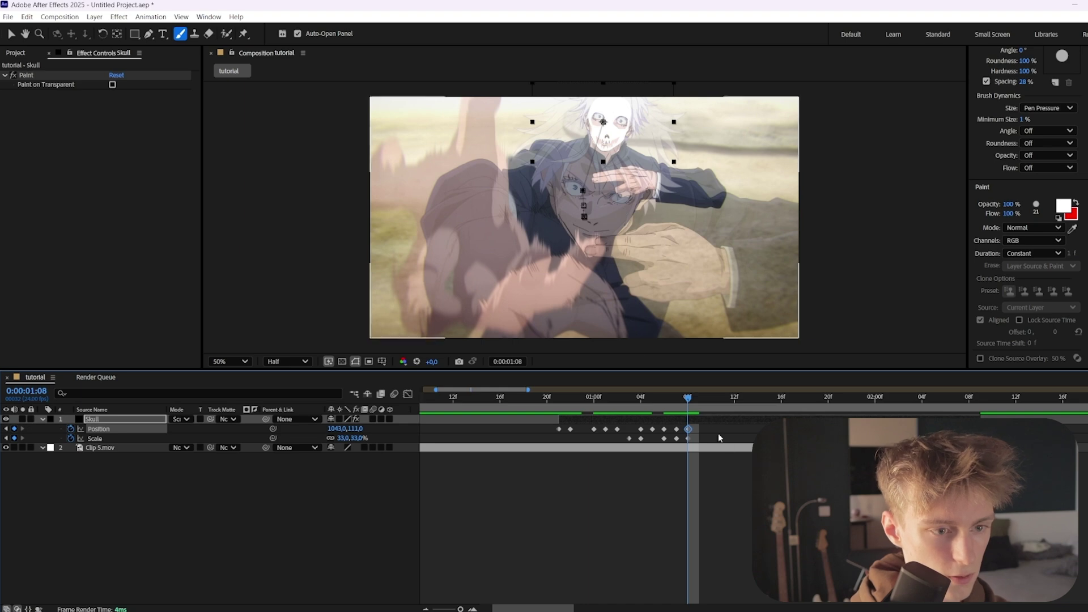
Split the Skull layer at 0:00:01:08, delete the remainder, and scrub through the animation to check the tracking
click(707, 421)
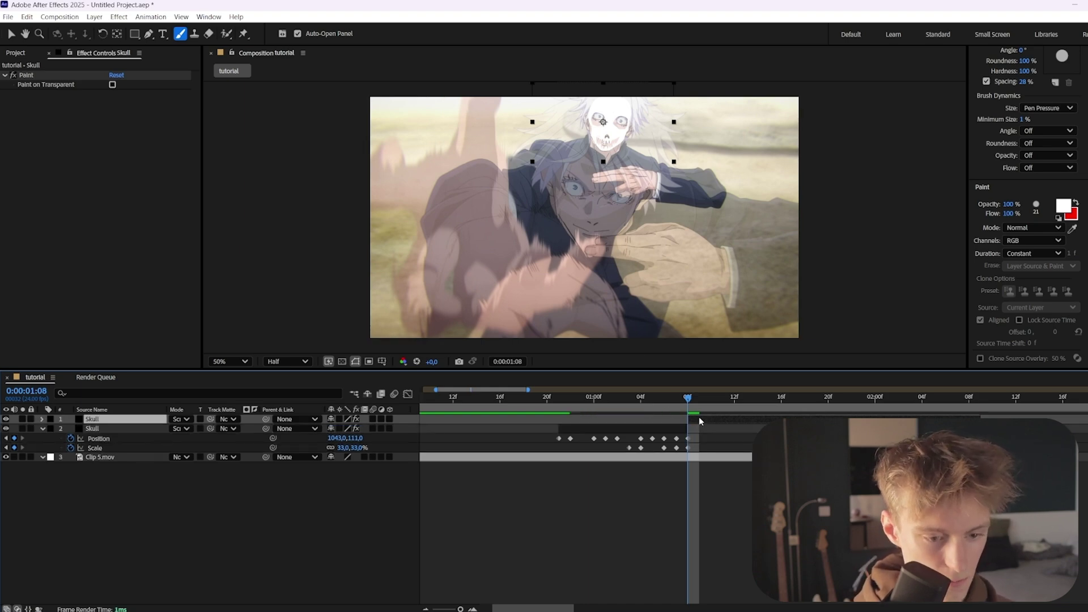
click(702, 418)
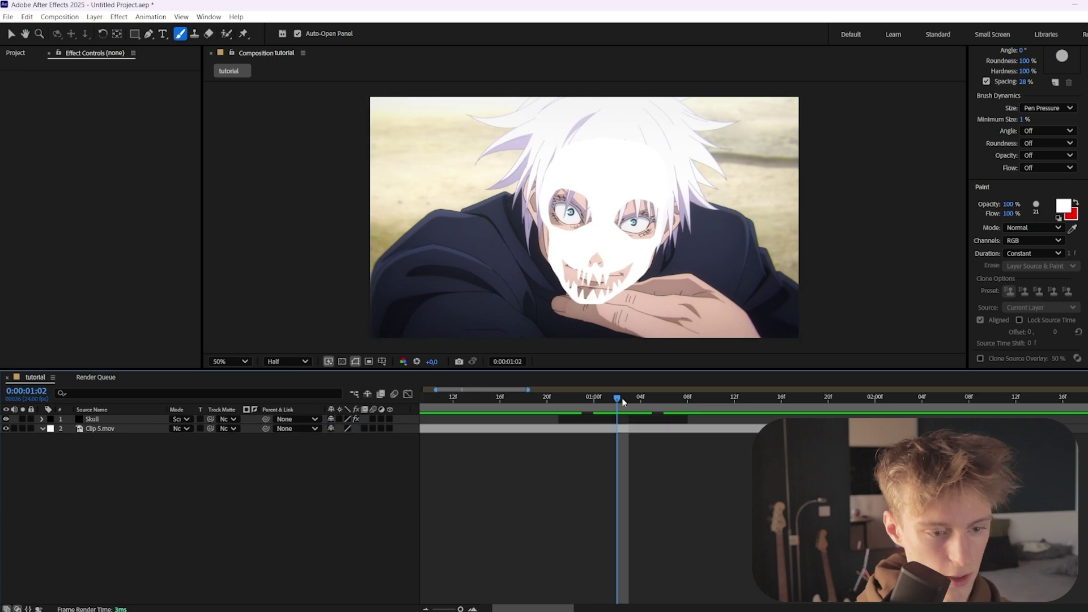
drag(619, 399, 652, 399)
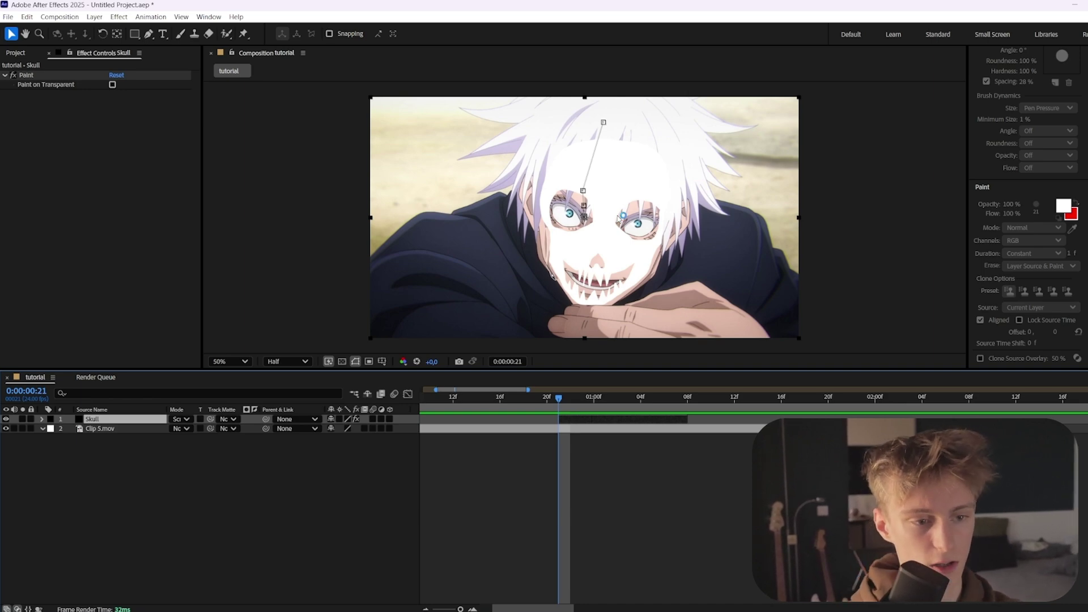
Split the Skull layer at 0:00:00:22 and 0:00:00:23, and set the one-frame piece's blending mode to Difference
key(Page_Down)
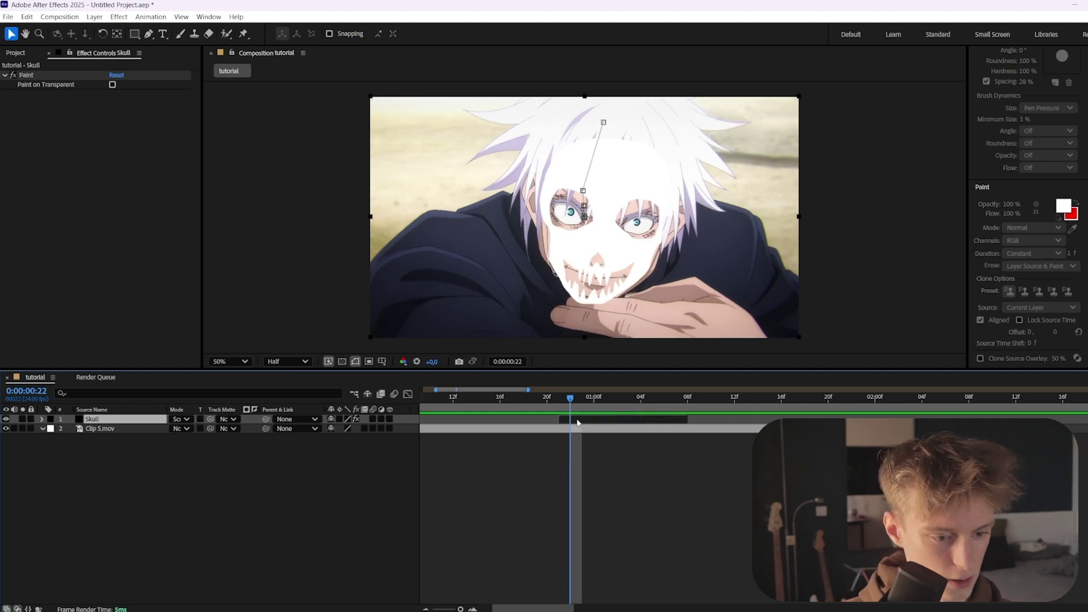
key(ctrl+shift+d)
click(584, 402)
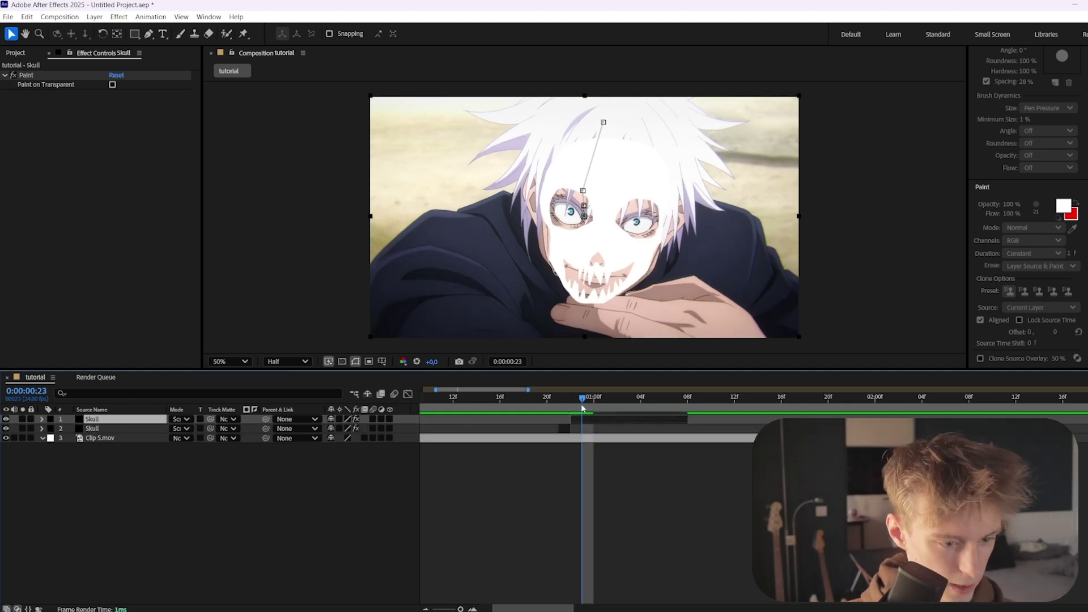
key(ctrl+shift+d)
click(574, 401)
click(576, 431)
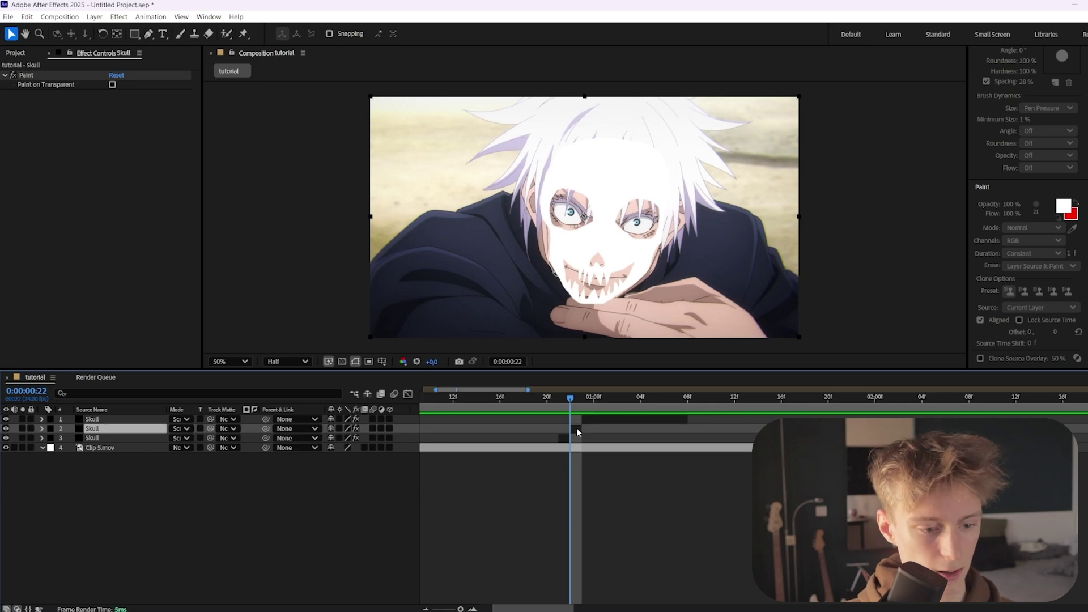
click(181, 428)
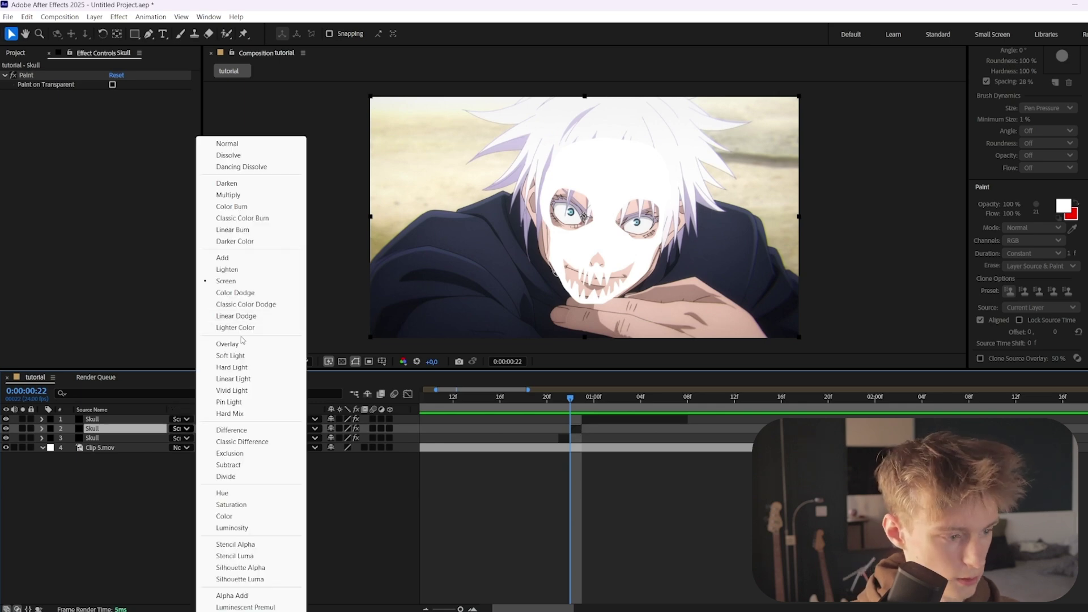
click(243, 430)
Isolate the Skull frame at 0:00:01:01 as its own piece, try Overlay on it, and set its blending mode to Subtract
click(609, 397)
key(ctrl+shift+d)
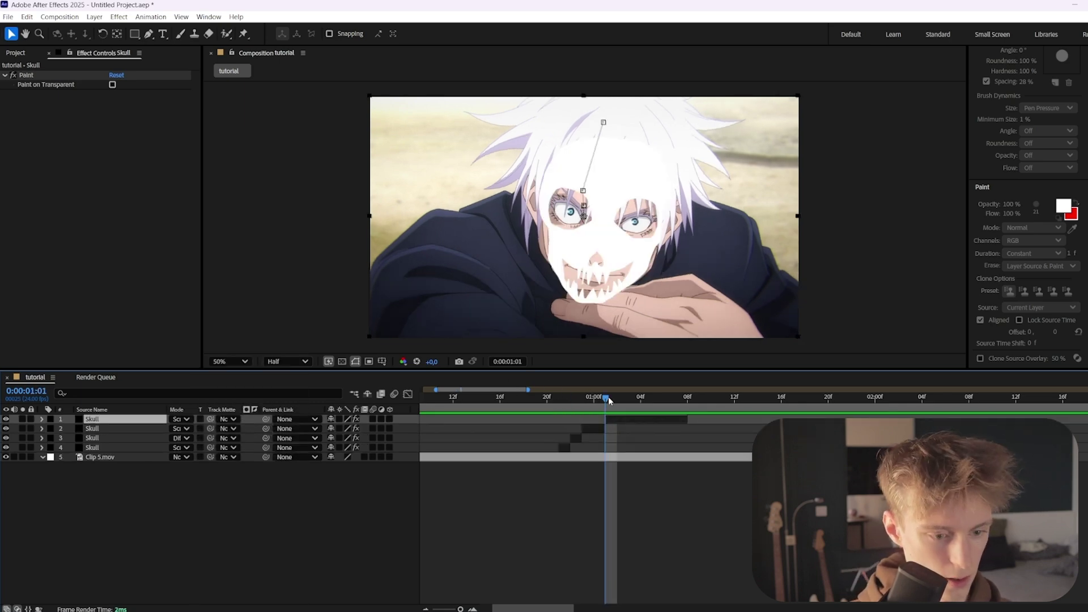
key(ctrl+shift+d)
click(182, 428)
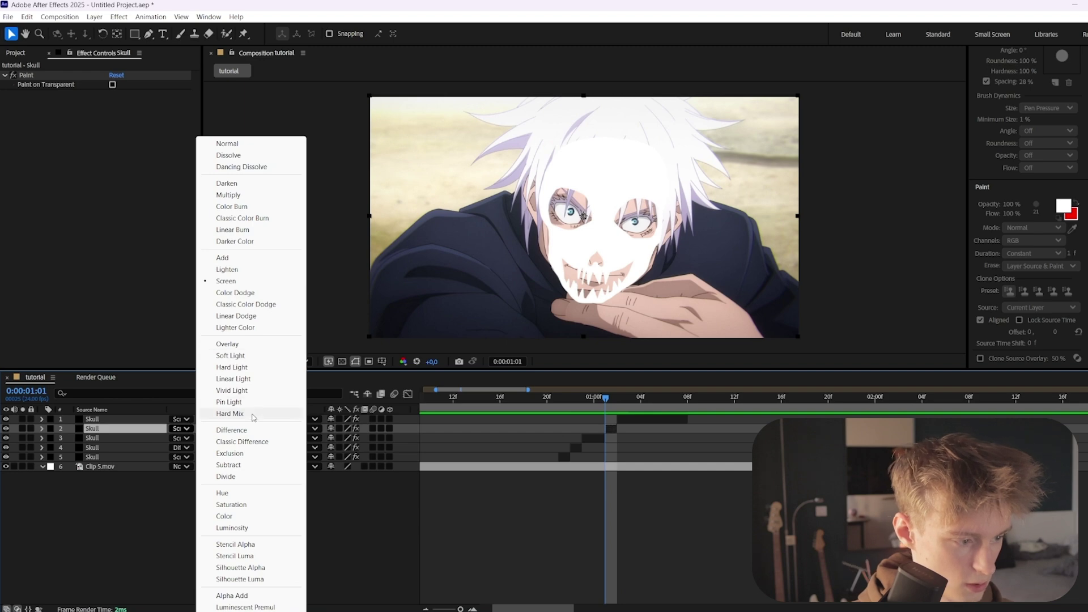
click(253, 344)
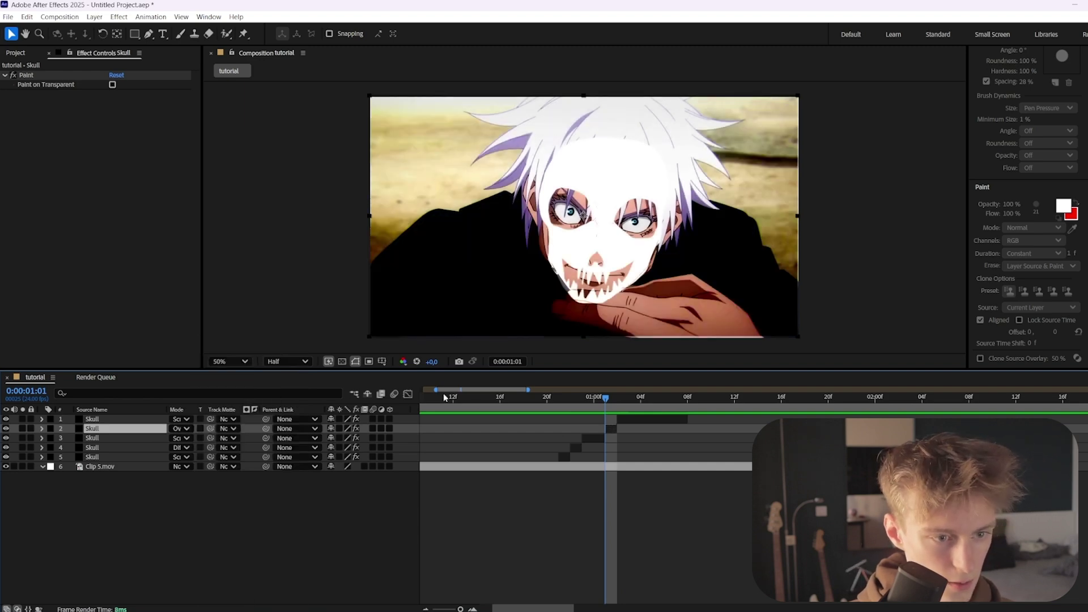
click(181, 429)
click(239, 281)
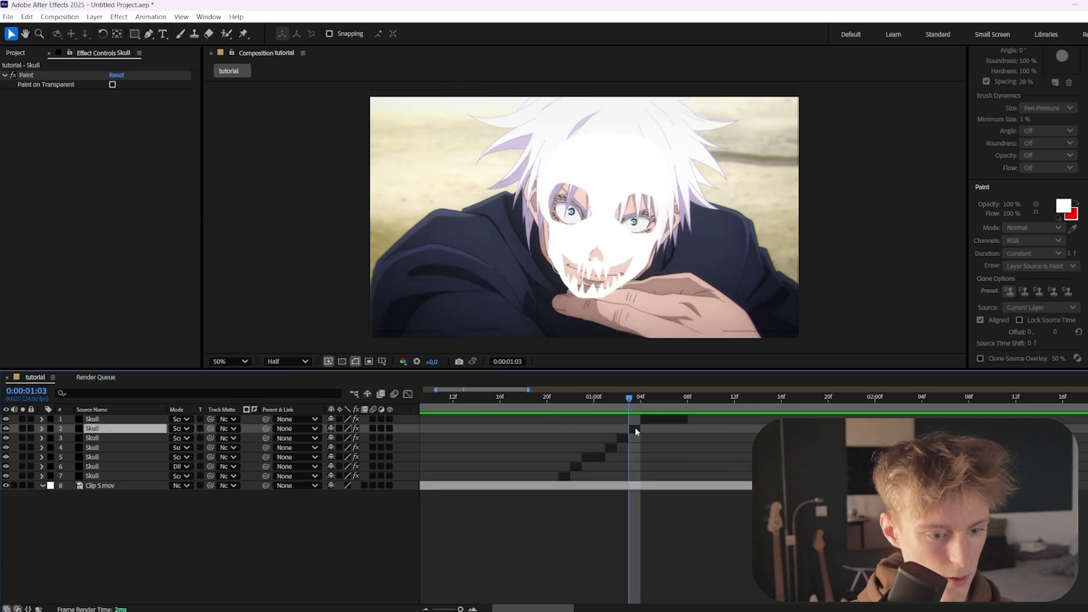
Set the Skull piece at 0:00:01:03 to Difference, and isolate the frame at 0:00:01:05 with its blending mode set to Subtract
click(182, 428)
click(242, 431)
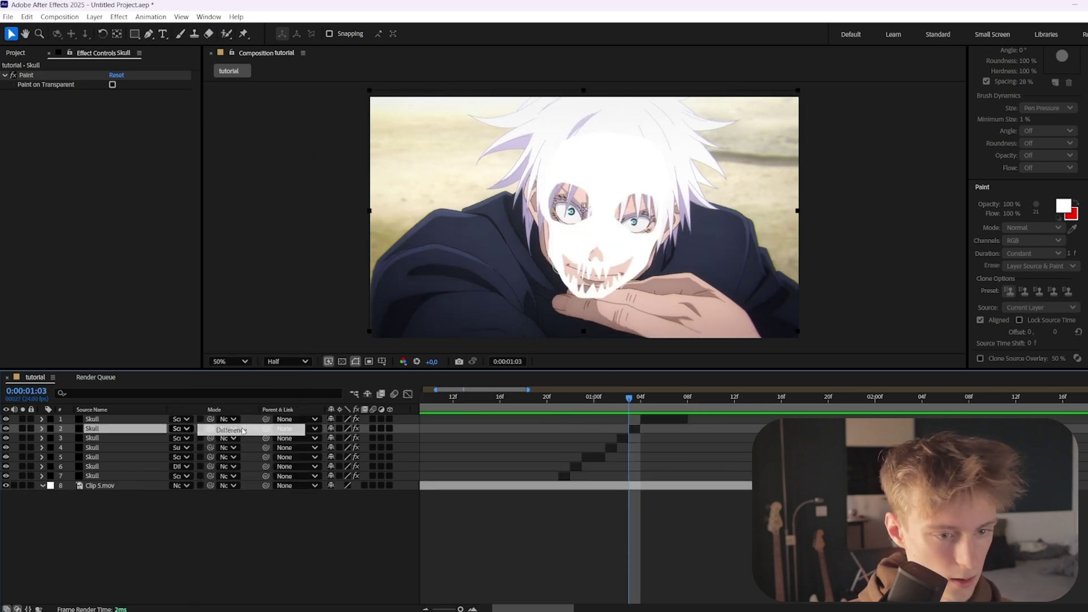
click(653, 399)
click(658, 420)
key(ctrl+shift+d)
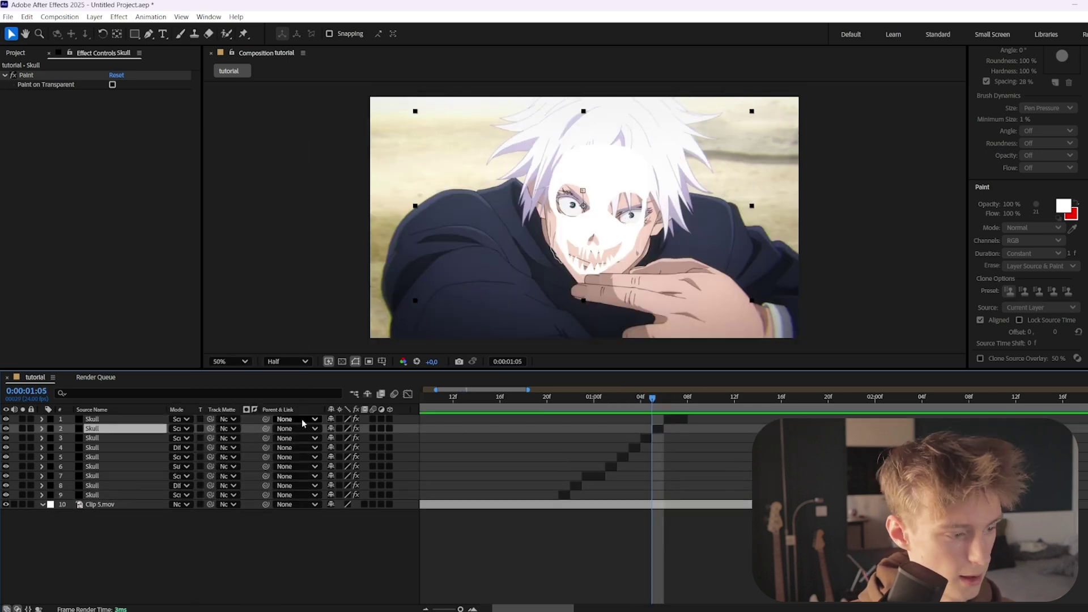
click(183, 430)
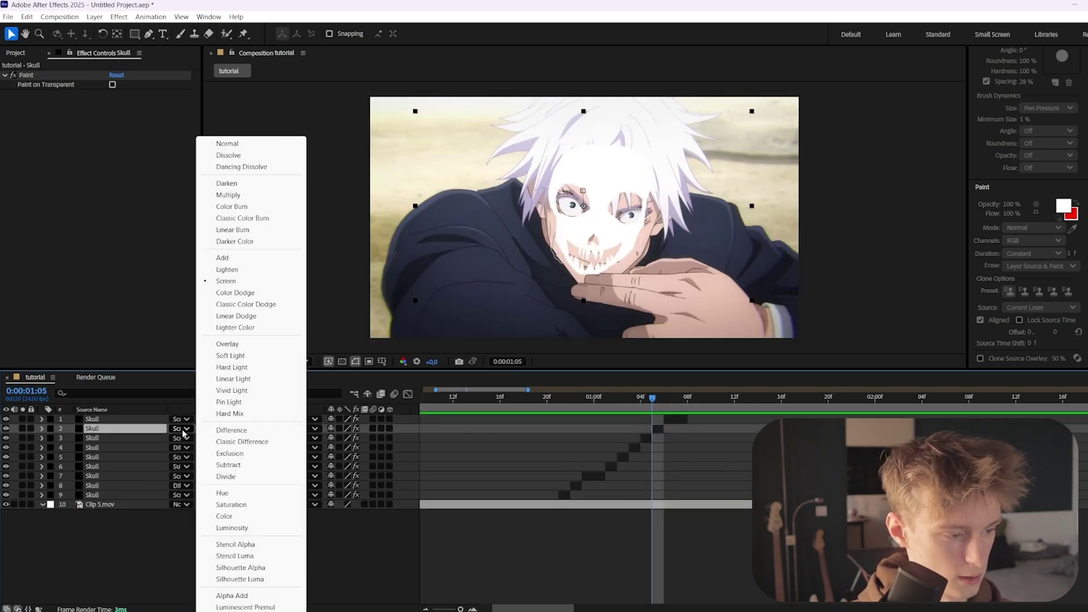
click(238, 465)
Create an adjustment layer above all Skull pieces and trim it to span 0:00:00:21 to 0:00:01:08
click(551, 400)
click(563, 397)
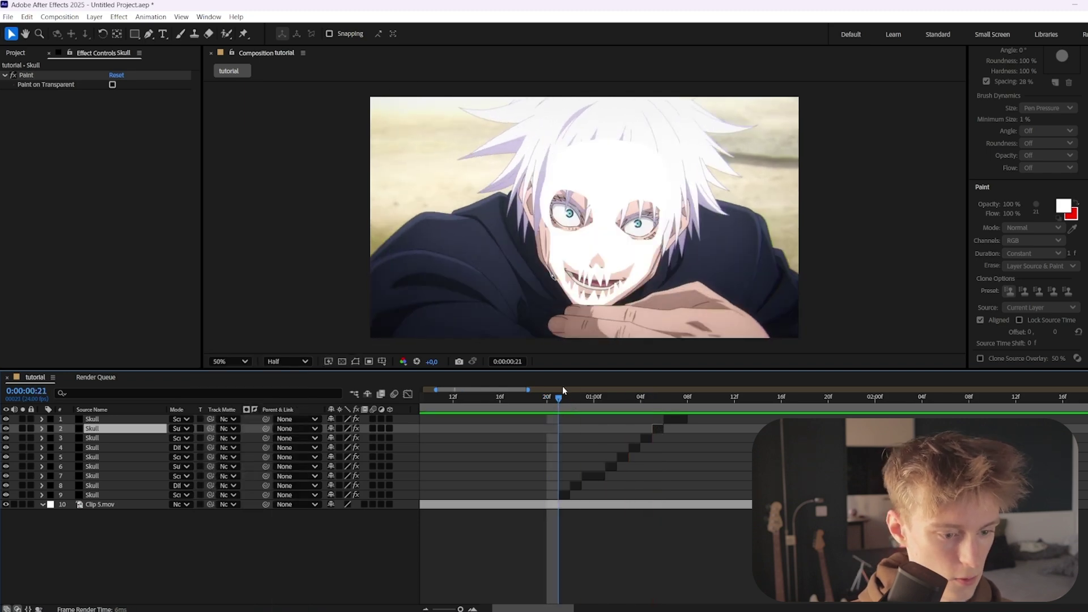
click(152, 419)
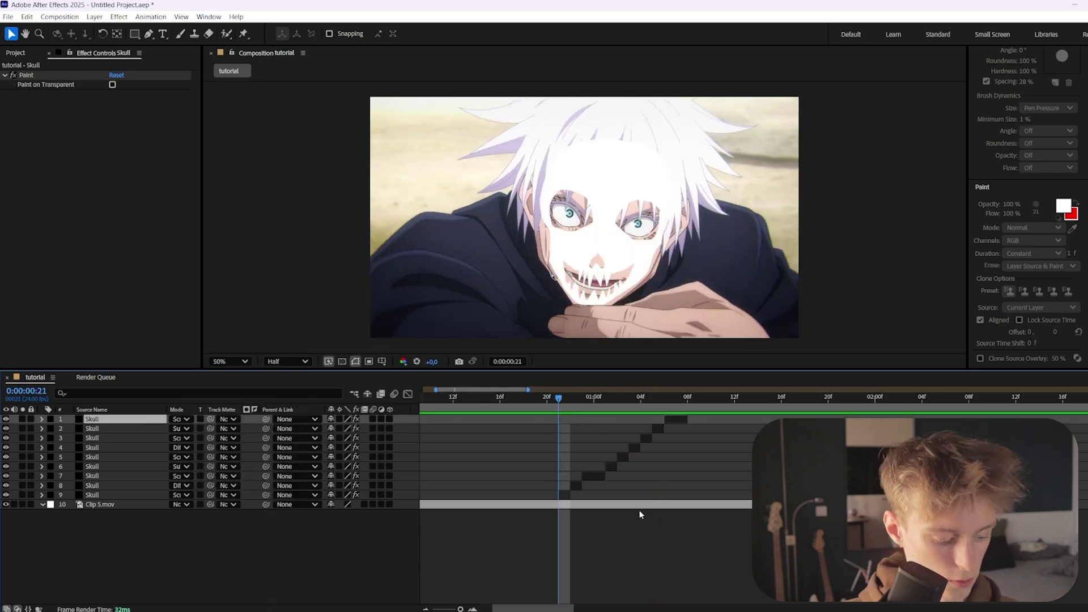
key(ctrl+alt+y)
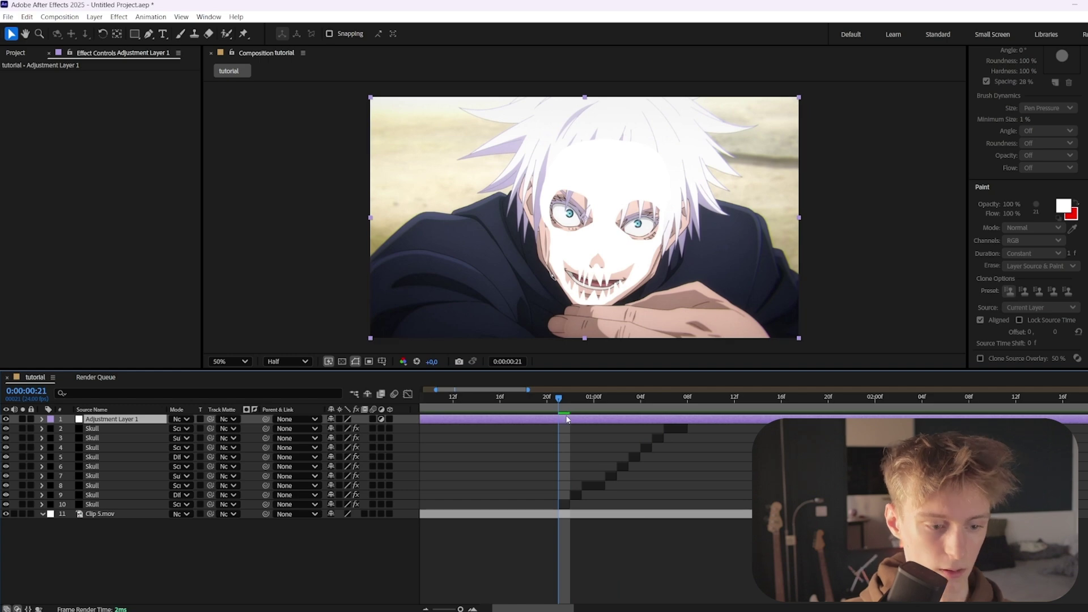
right_click(404, 420)
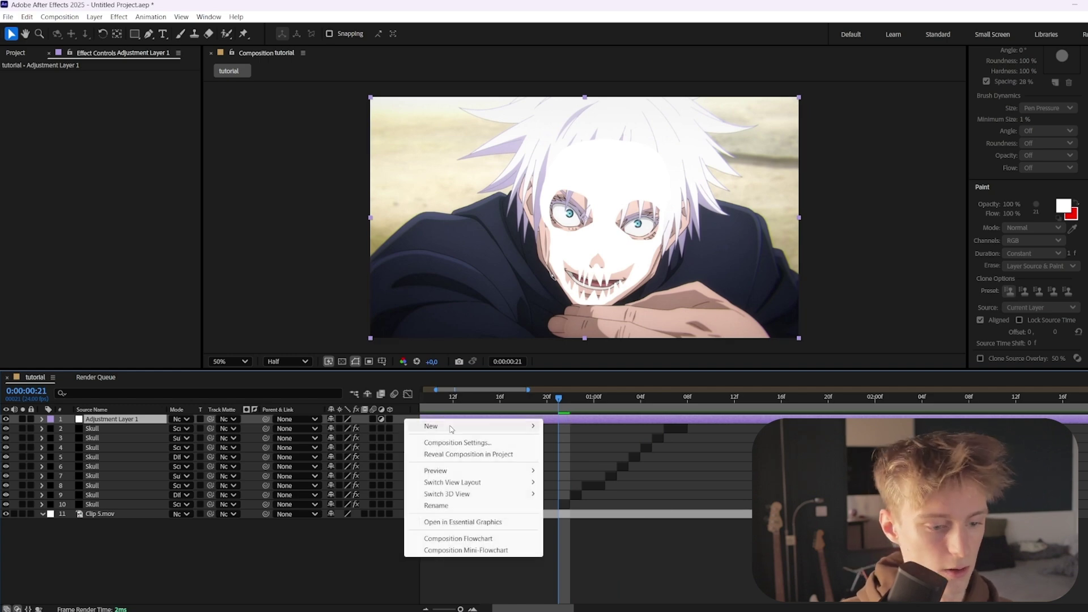
mouse_move(449, 426)
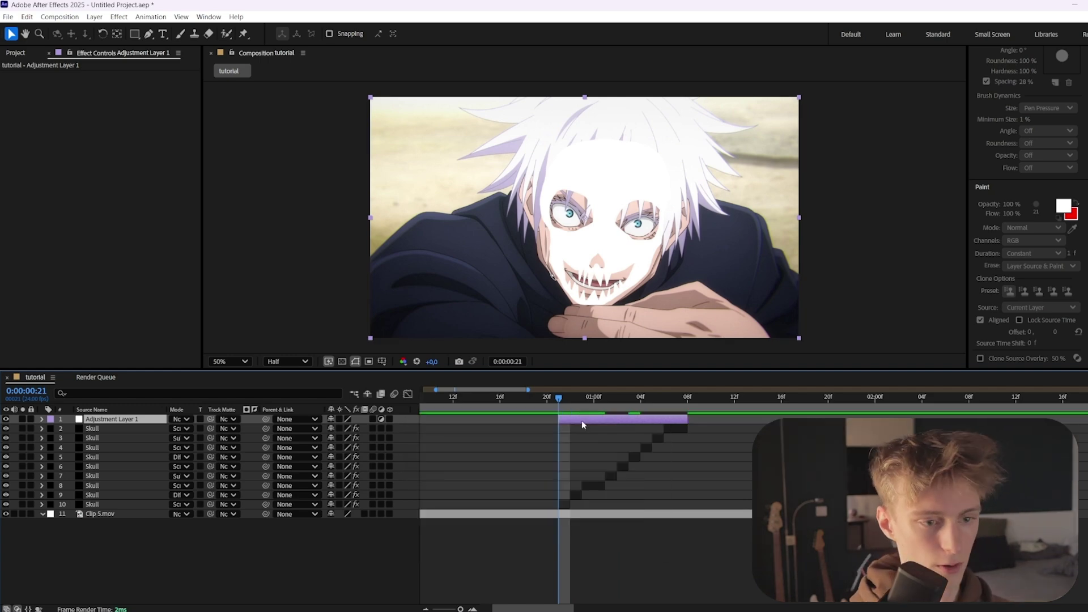
Apply the Invert effect to the adjustment layer
key(ctrl+space)
text(invert)
key(Return)
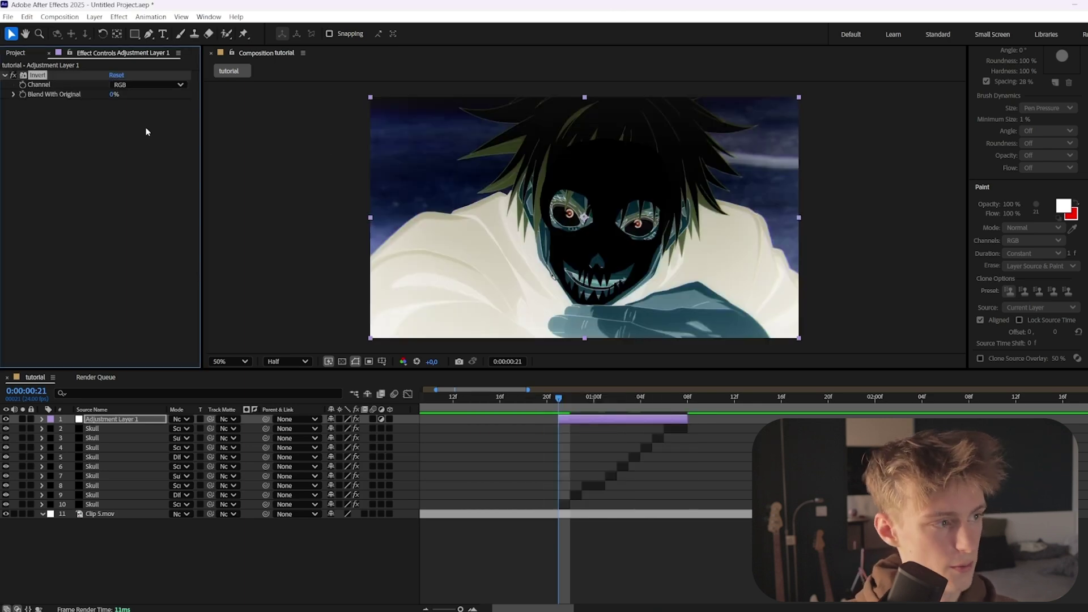
drag(599, 202, 573, 203)
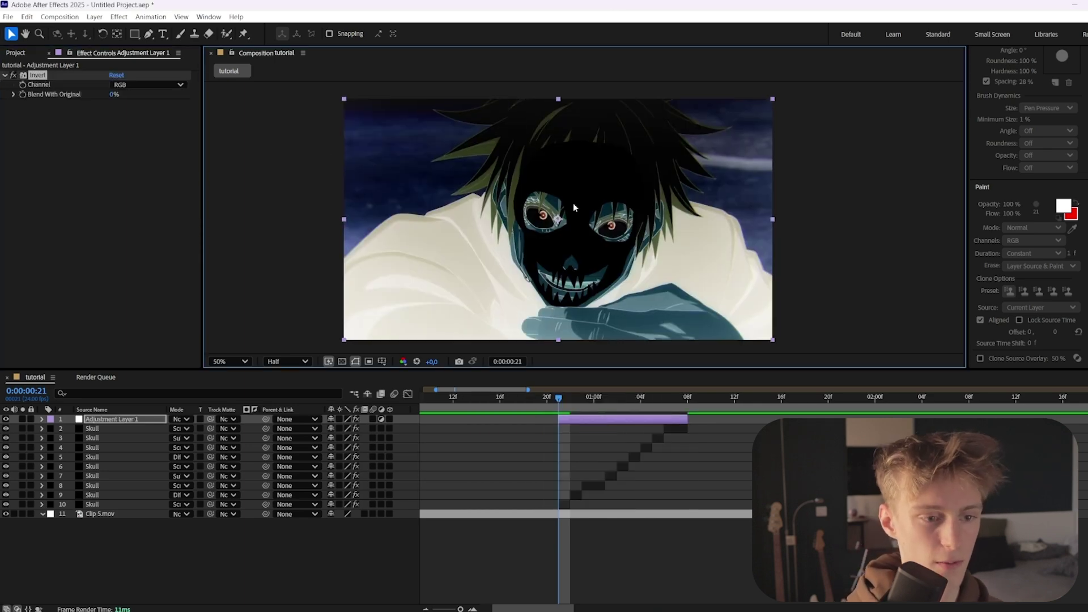
Start keyframing the Invert effect's Blend With Original at 0% on frame 0:00:01:00 and reveal its keyframes in the timeline
click(603, 399)
drag(603, 400, 596, 401)
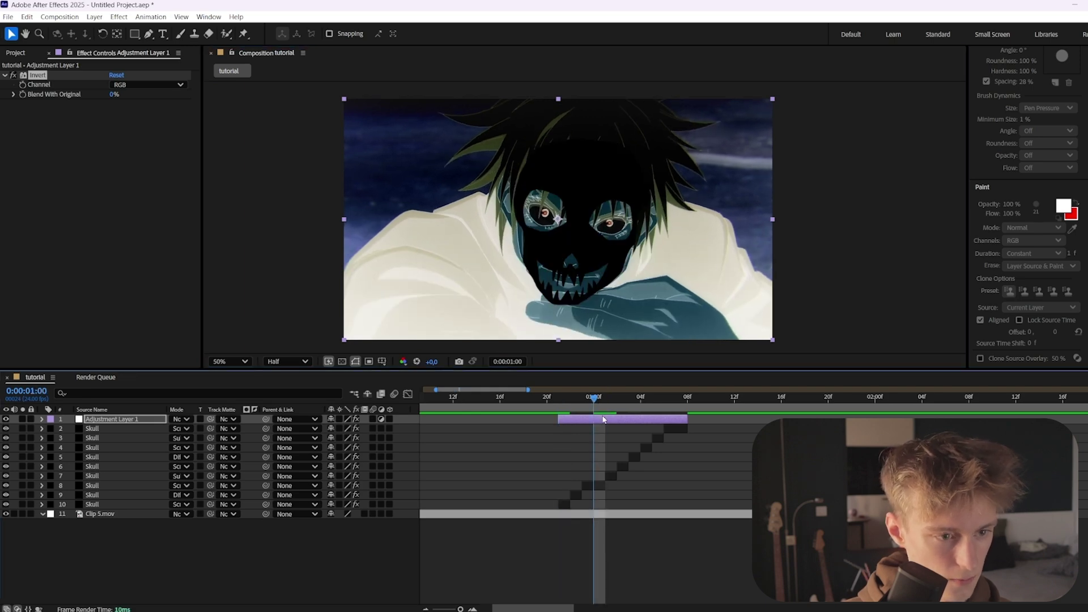
click(23, 95)
key(u)
scroll(556, 415, up, 1)
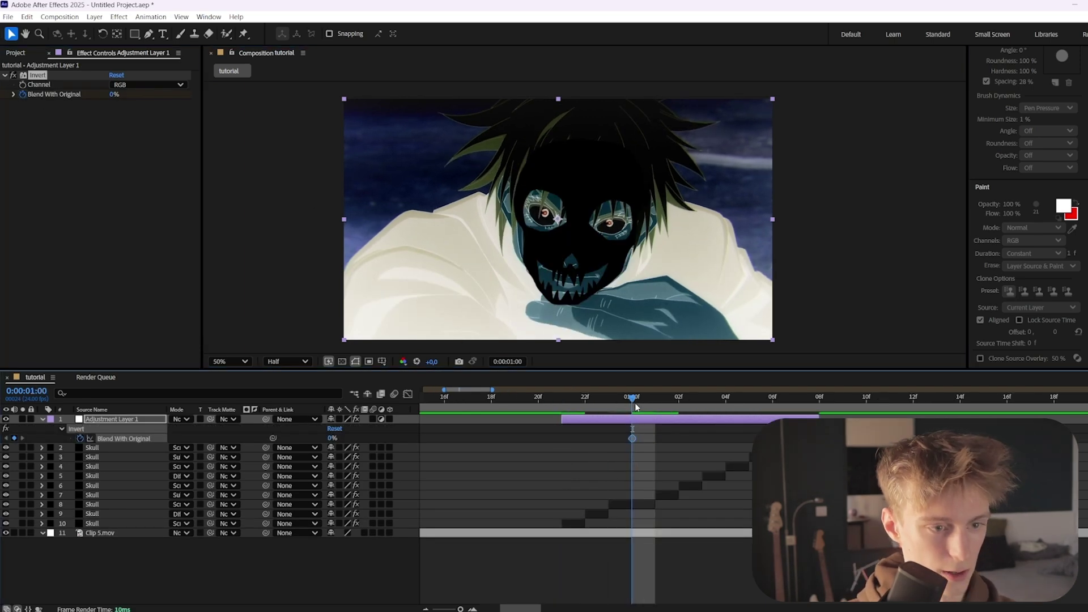
Set the Invert effect's Blend With Original to 100% at 0:00:00:23
key(Page_Up)
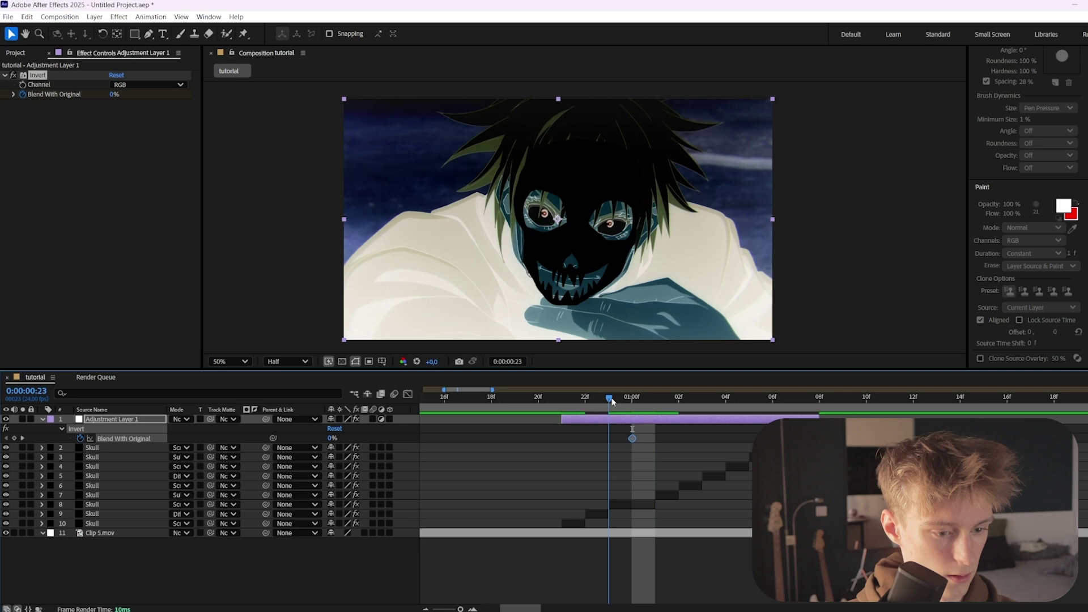
click(332, 438)
text(100)
key(Return)
Return Blend With Original to 100% at 0:00:01:01, and add further keyframes at 0:00:01:06 and 0:00:01:07
key(Page_Down)
key(Page_Down)
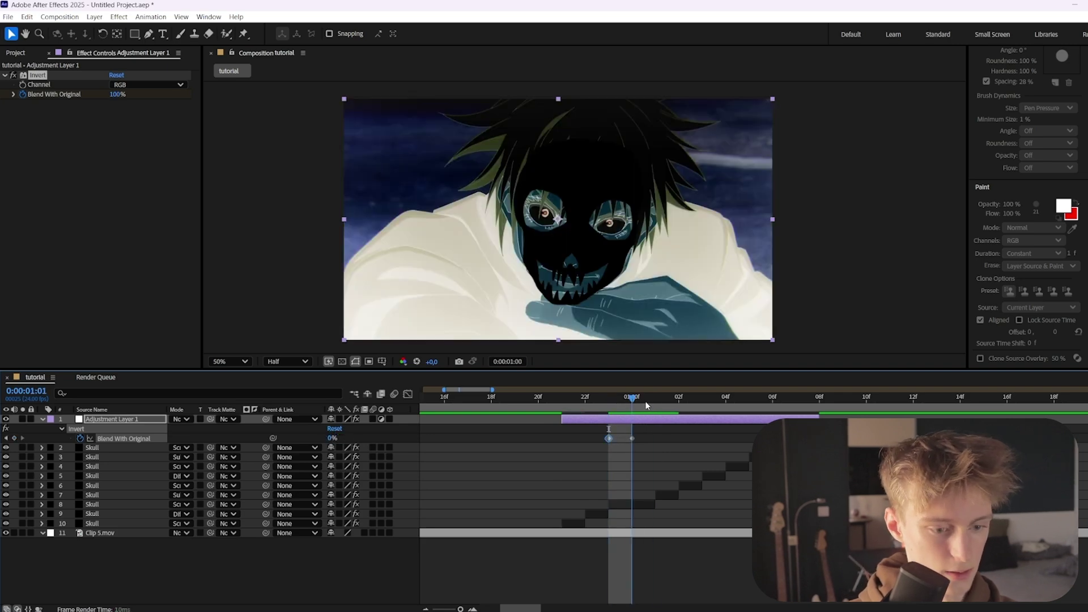
drag(332, 438, 358, 438)
click(774, 401)
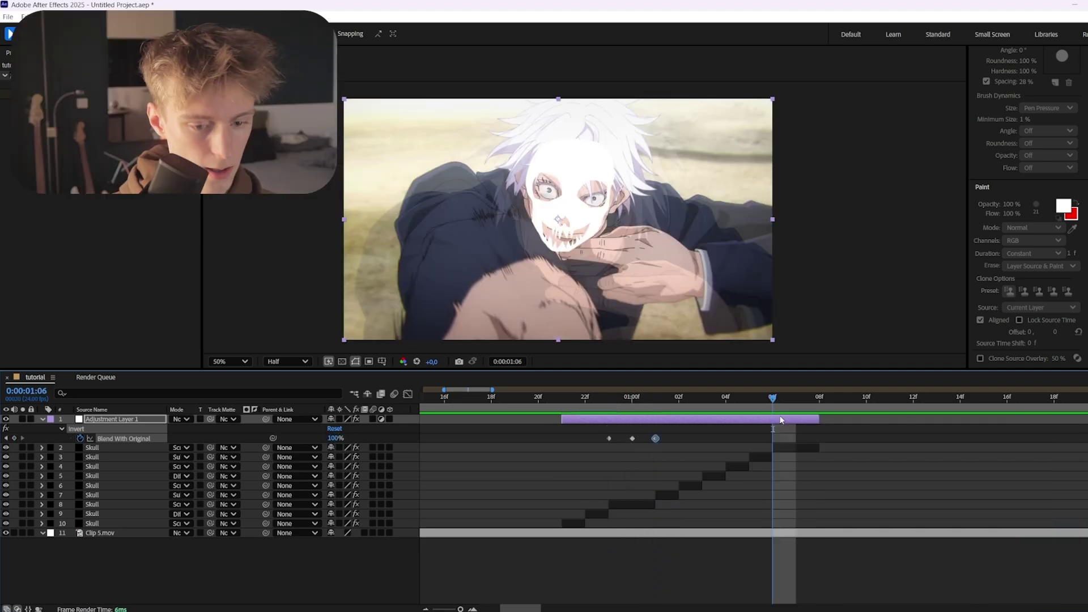
click(796, 413)
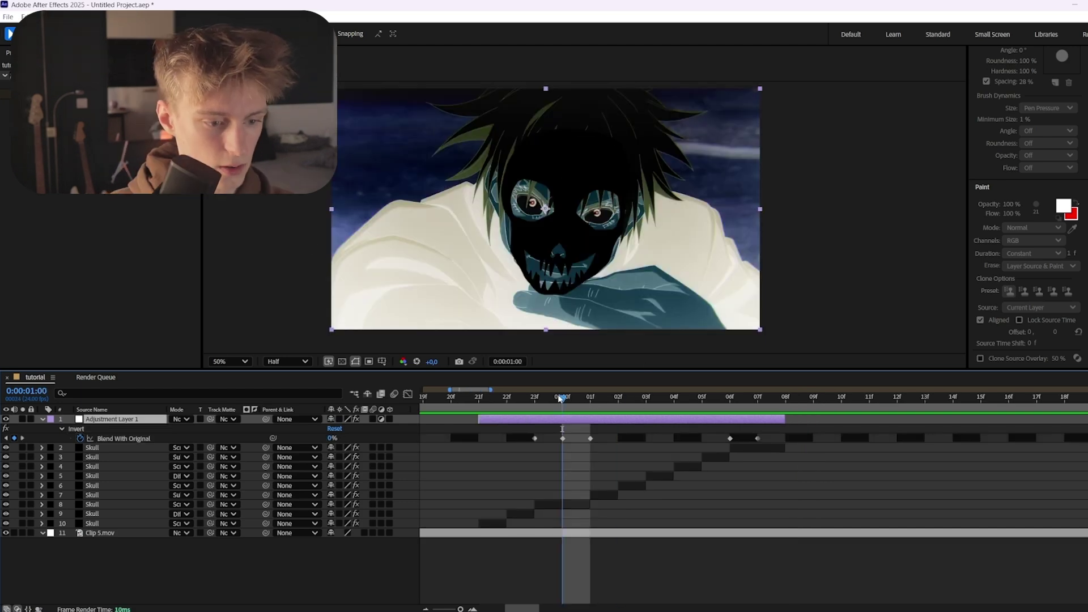
Collapse the adjustment layer's keyframes and apply the Transform effect to it
drag(561, 399, 539, 398)
key(u)
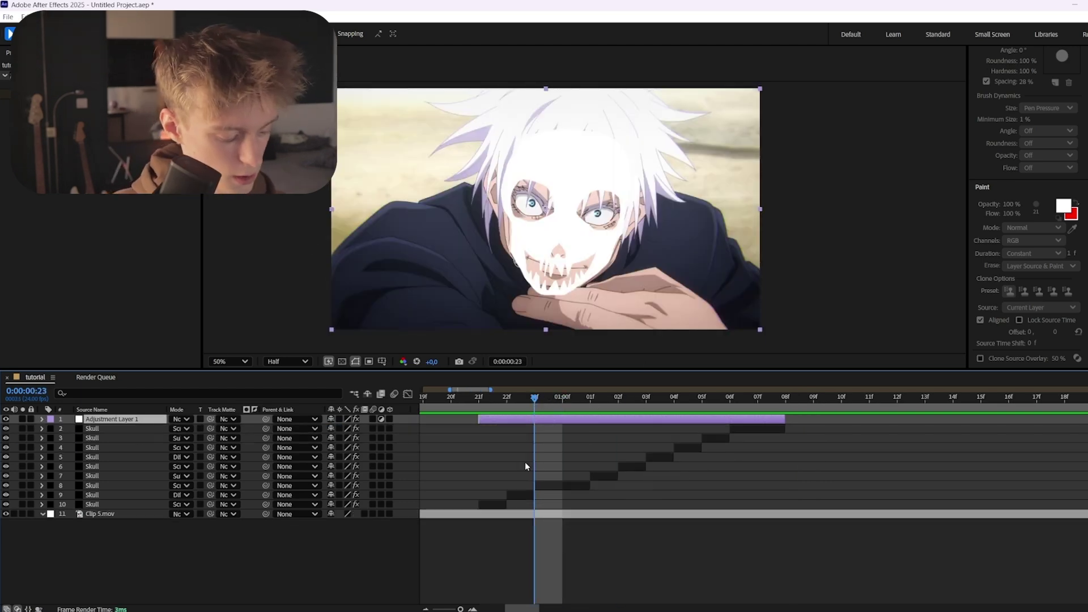
key(ctrl+space)
text(trans)
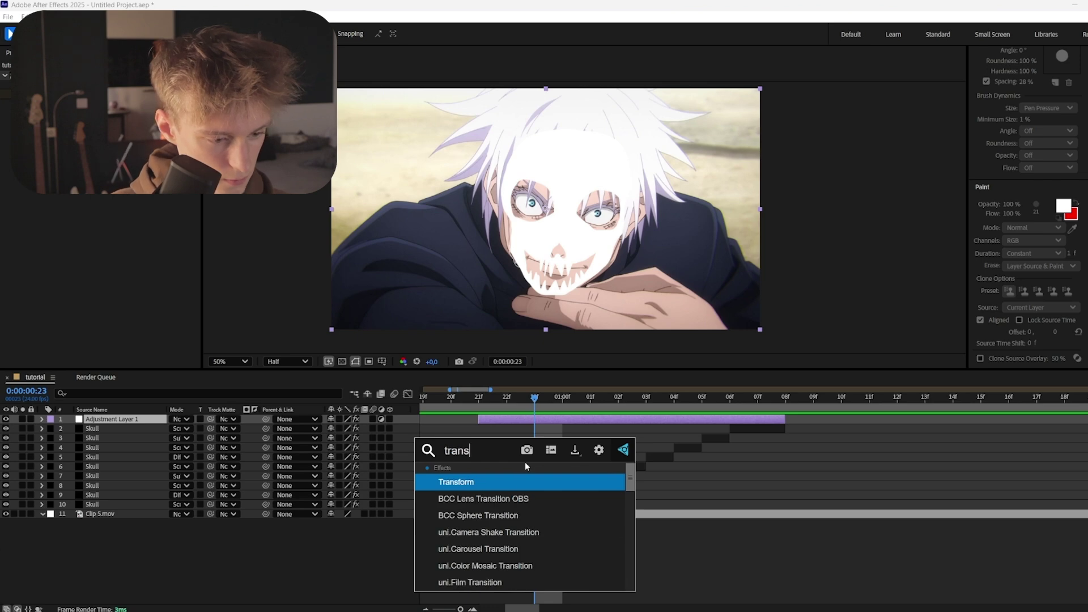
key(Return)
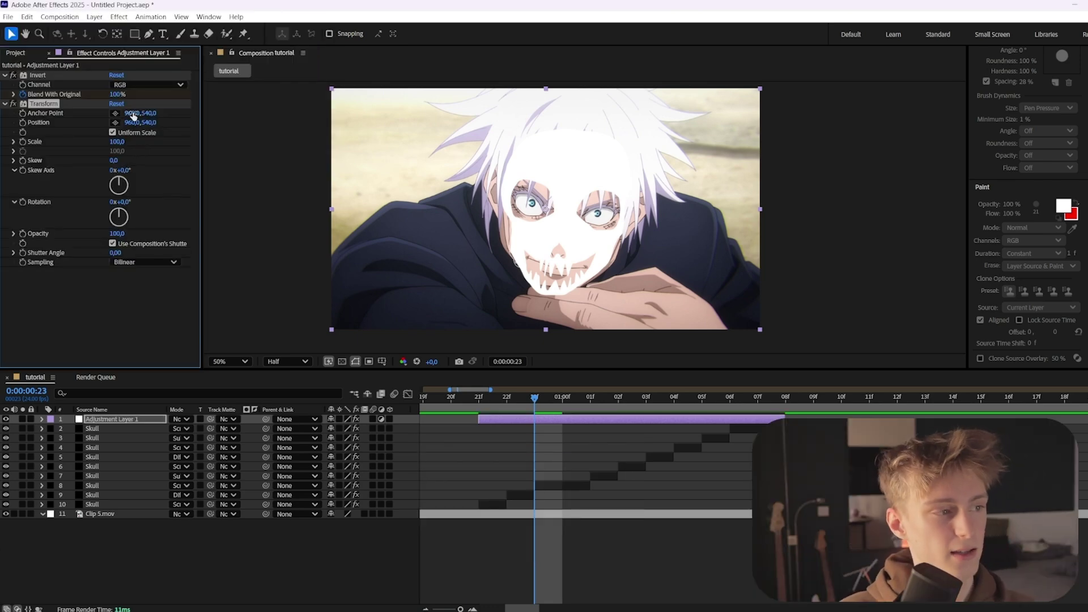
click(519, 493)
click(528, 513)
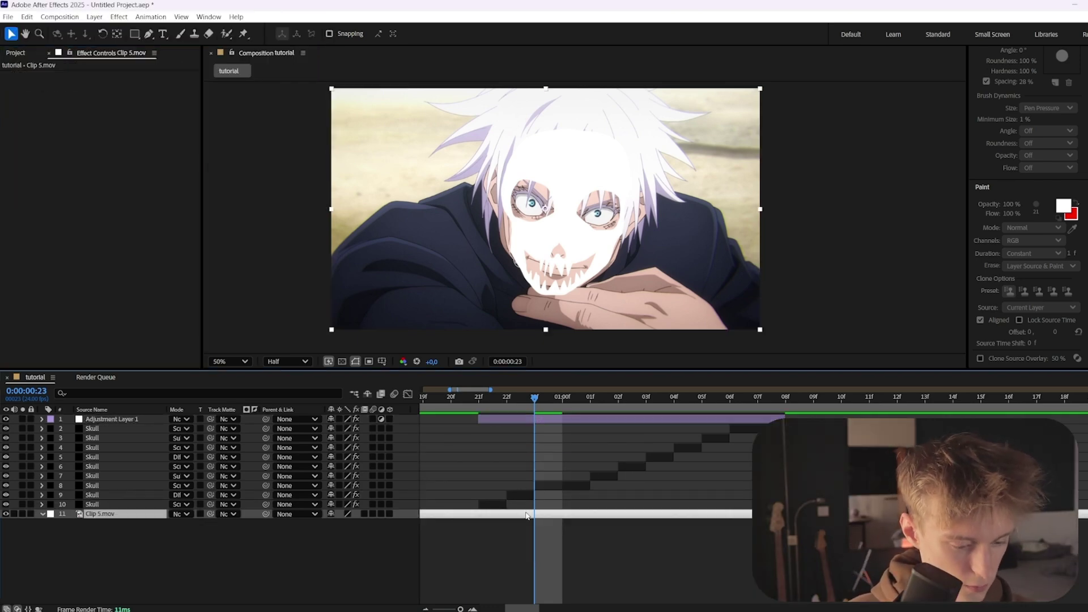
key(p)
key(p)
click(513, 420)
At 0:00:01:04, keyframe the Transform effect's Position and Scale, with Scale at 130 and Anchor Point at 738,540
drag(511, 397, 542, 396)
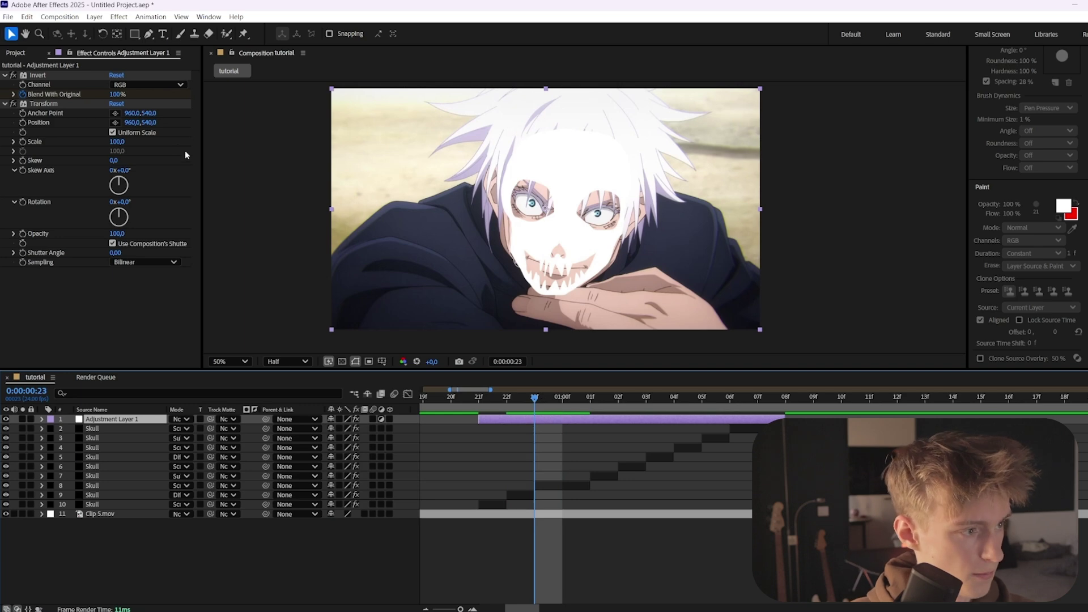
click(195, 180)
key(space)
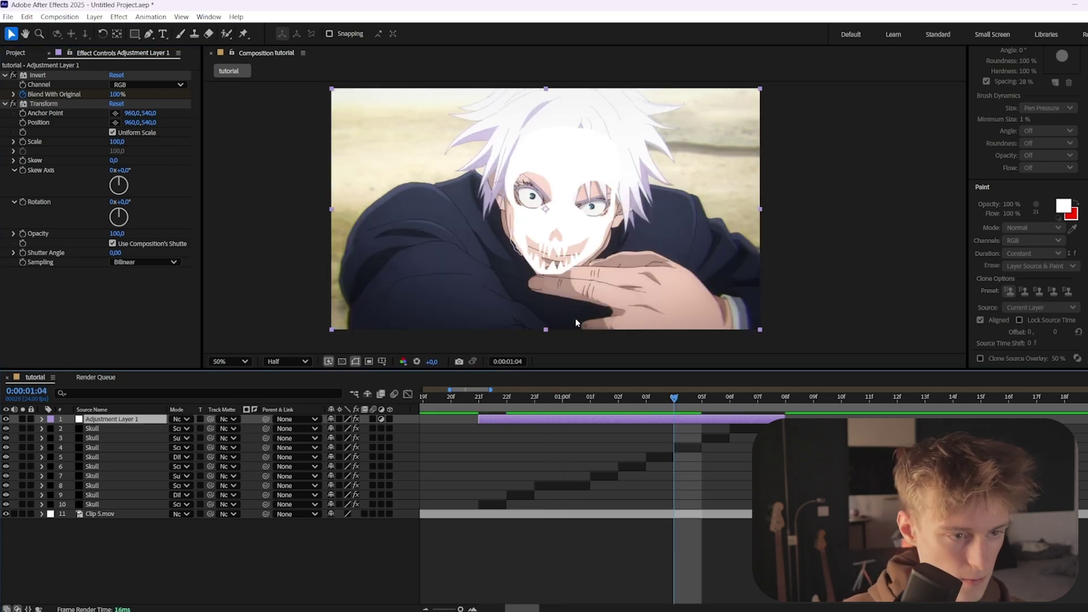
key(p)
click(43, 103)
drag(116, 143, 33, 113)
key(u)
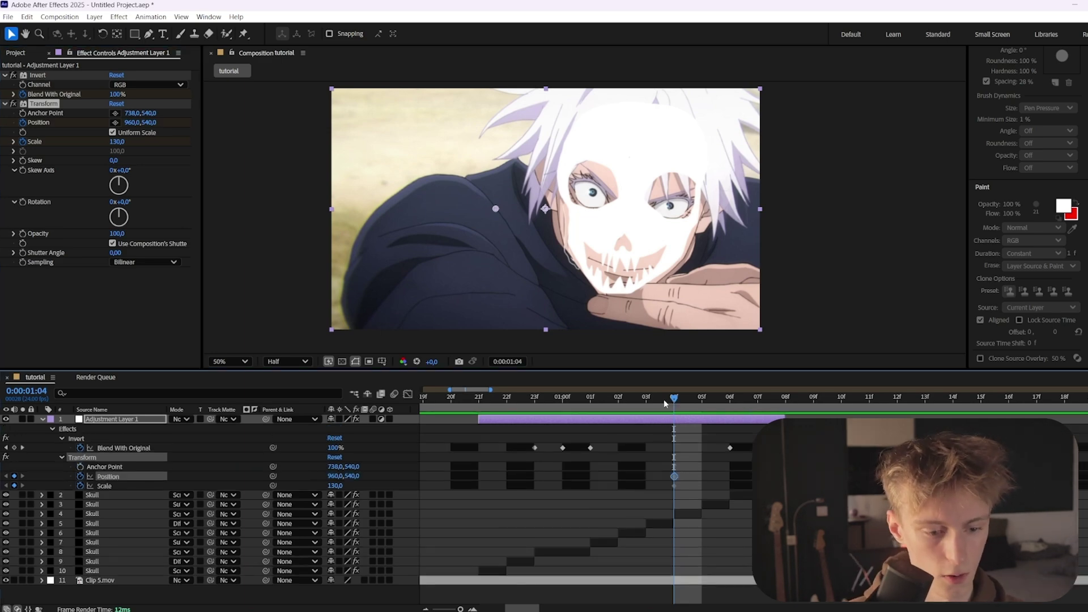
Reset the Transform effect's Position and Scale at 0:00:01:03 to keyframe 960,540 and 100
drag(673, 402, 648, 402)
right_click(44, 123)
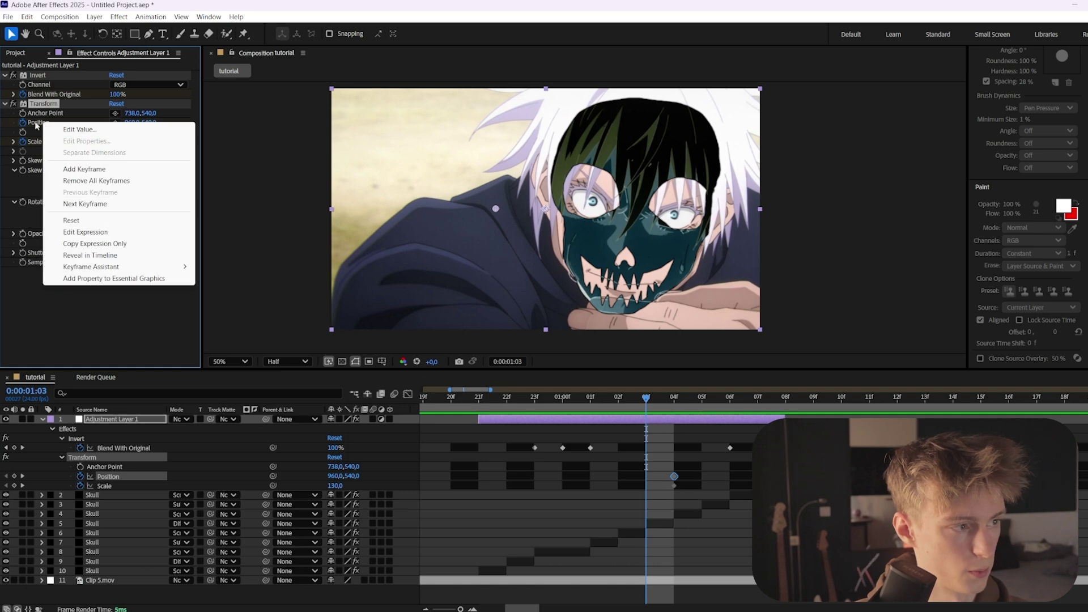
click(71, 220)
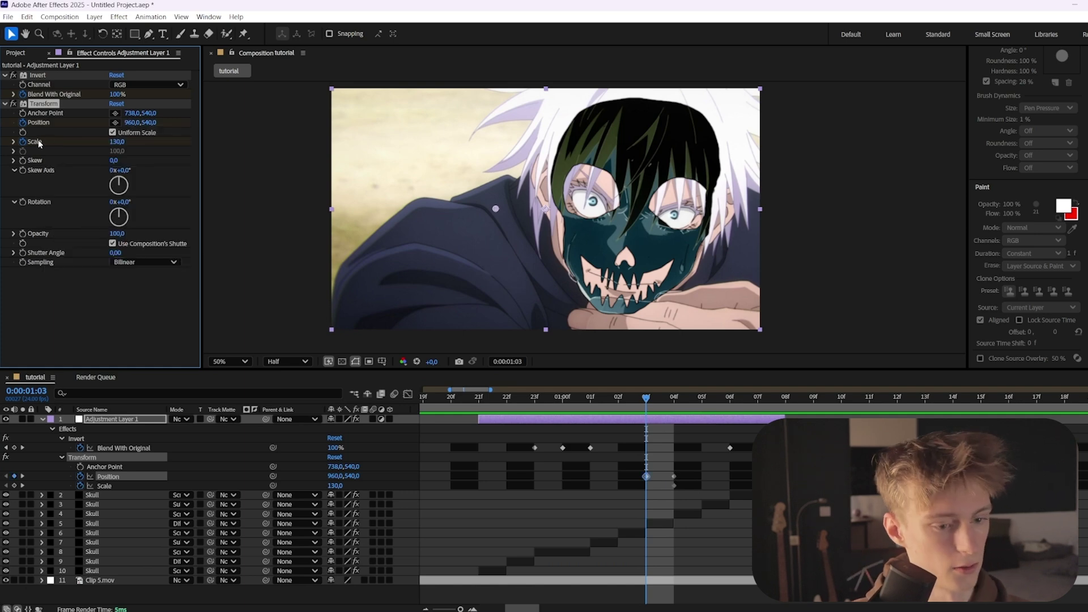
right_click(39, 143)
click(79, 241)
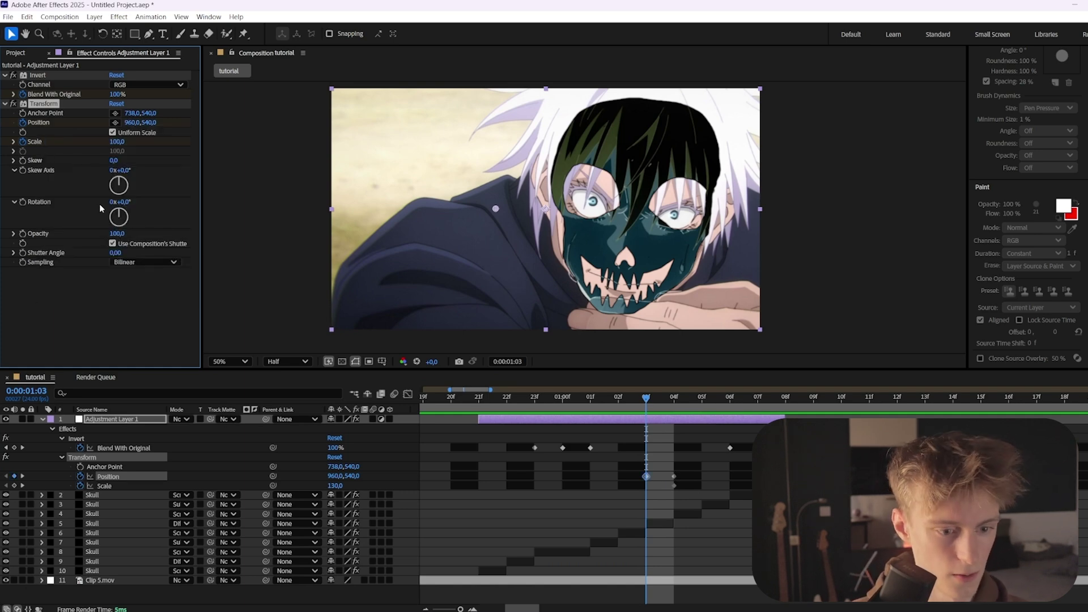
Move the Transform's Position to 1167,540 at 0:00:01:04, and reset Position and Scale to 960,540 and 100 at 0:00:01:05
drag(674, 400, 698, 401)
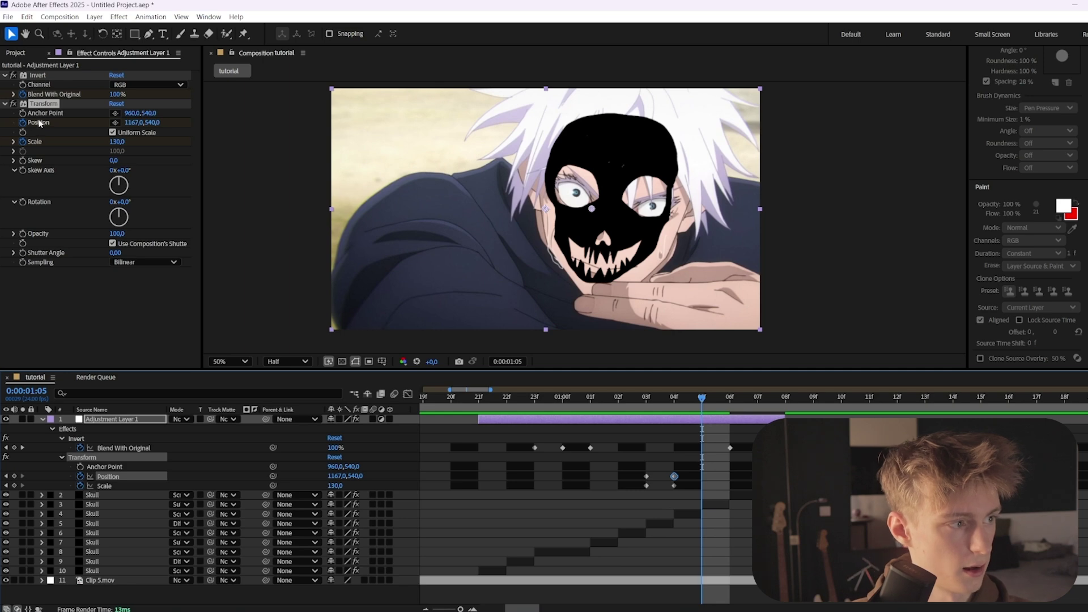
right_click(44, 124)
click(117, 225)
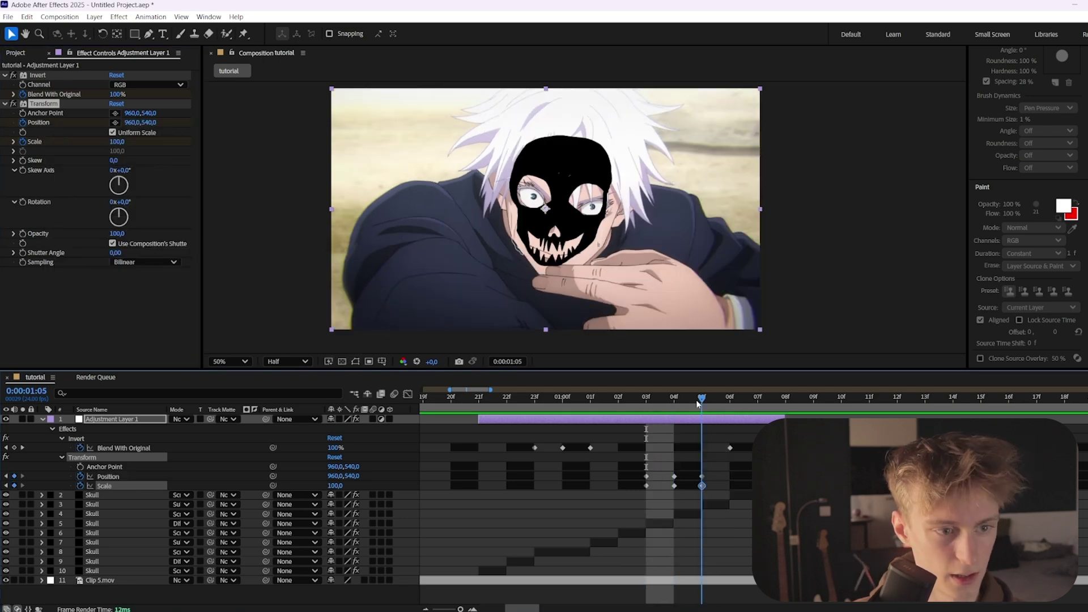
drag(700, 399, 479, 400)
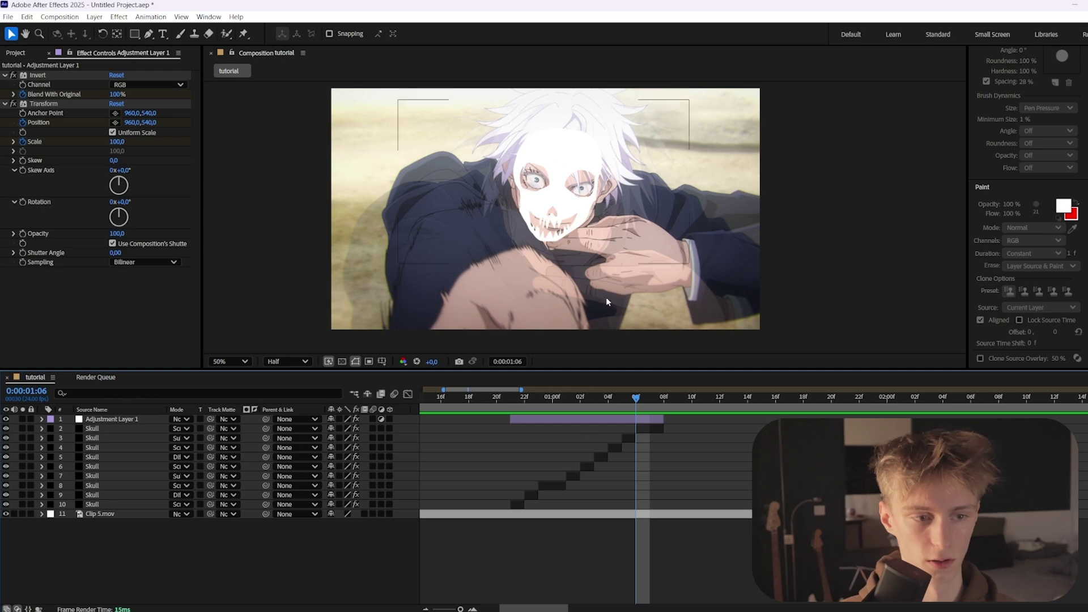
Apply Wave Warp to the Skull piece at 0:00:01:06 with Wave Height 18 and Wave Width 18
key(BackSpace)
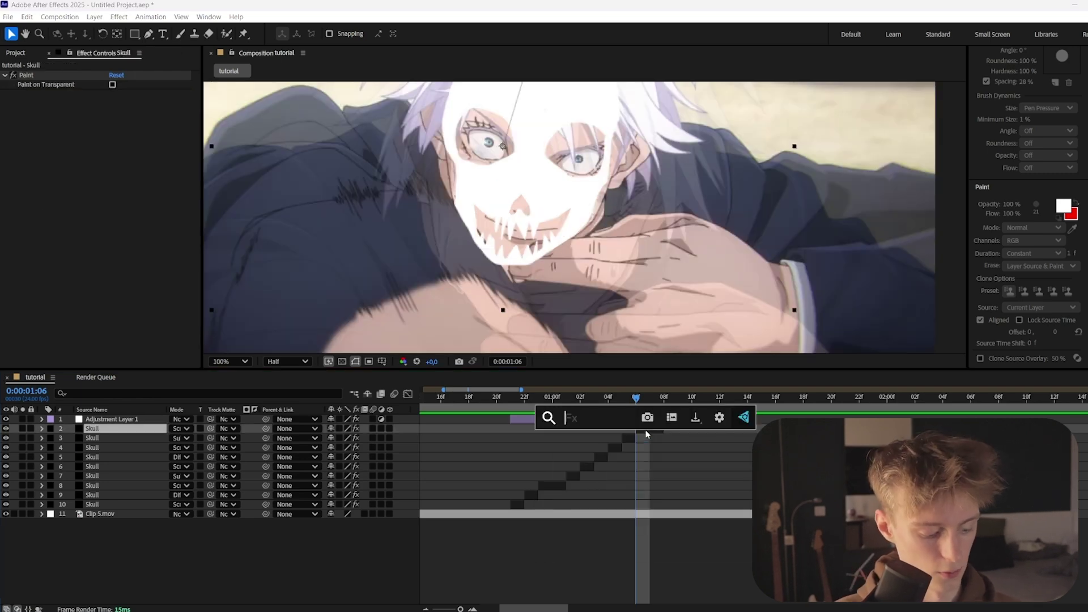
text(wave wa)
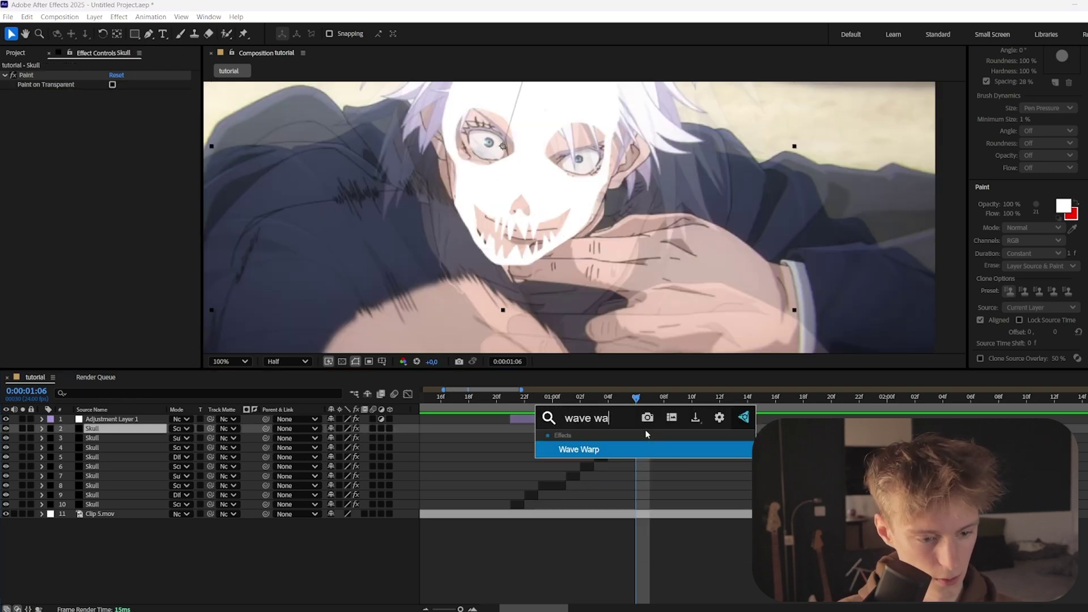
key(Return)
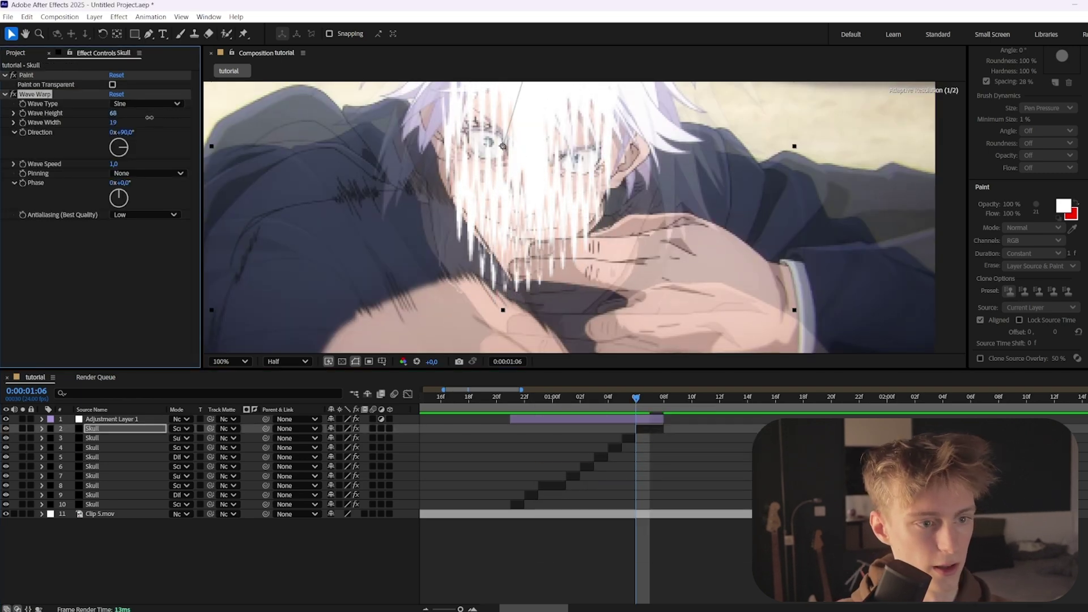
drag(146, 117, 144, 119)
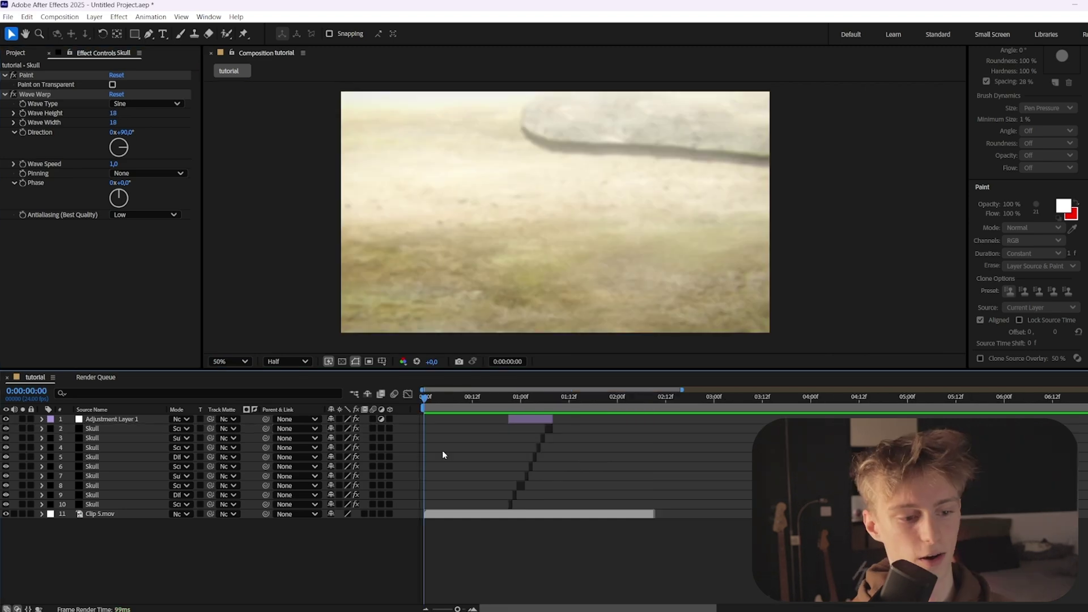
Play the composition from the start and examine the frame at 0:00:01:17
key(space)
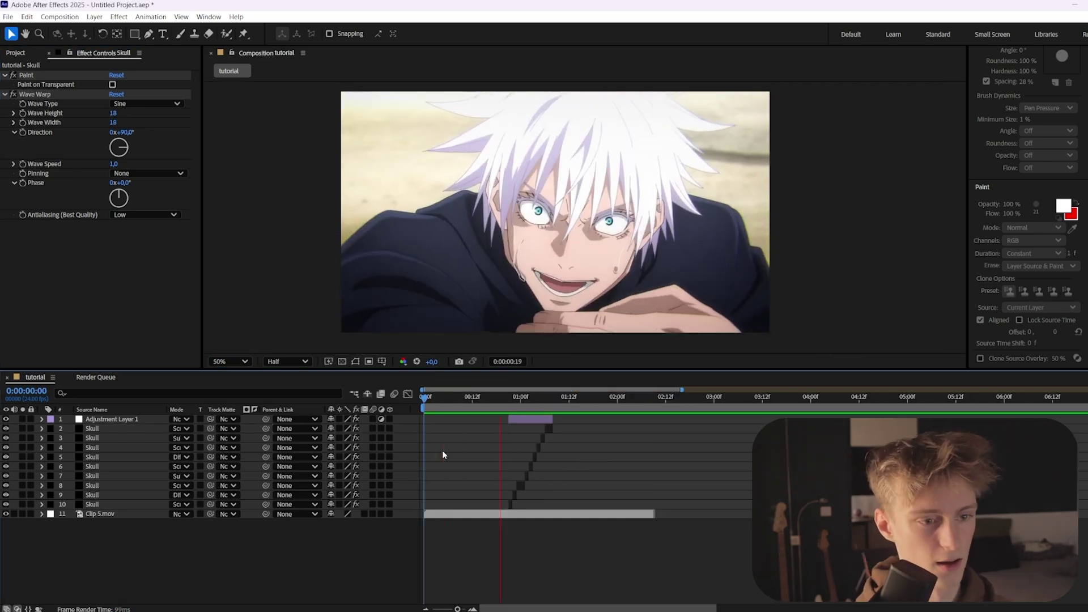
drag(527, 390, 545, 391)
click(529, 398)
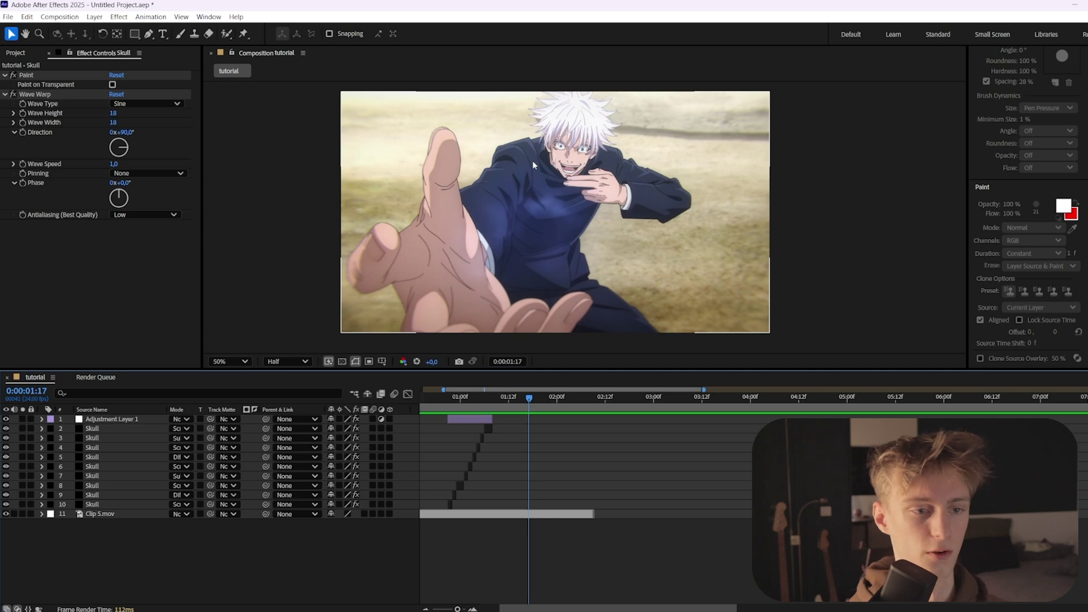